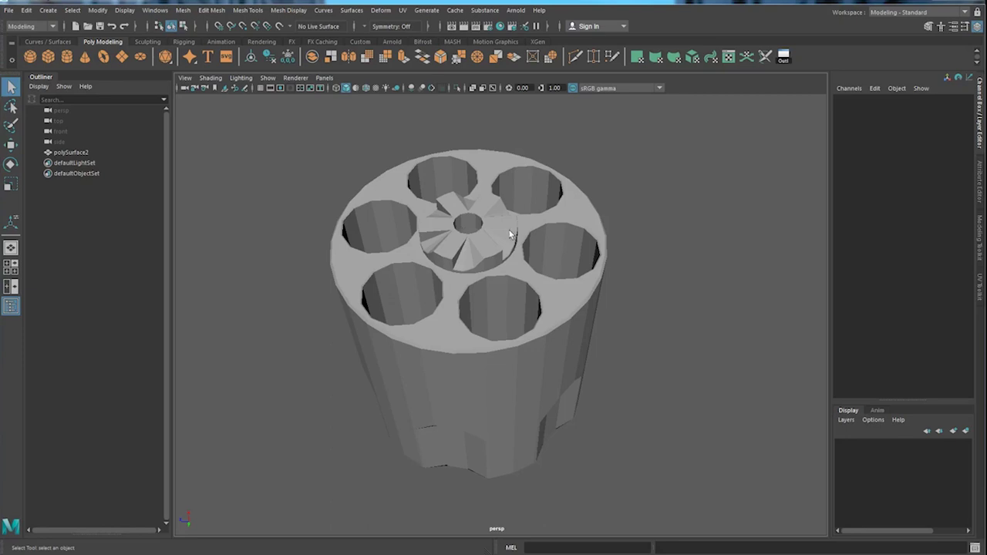
# Step: Inspect the revolver cylinder mesh from several sides, including the chambers, the ratchet and the outer flutes
pyautogui.keyDown('alt'); pyautogui.moveTo(509, 234); pyautogui.dragTo(597, 222); pyautogui.keyUp('alt')
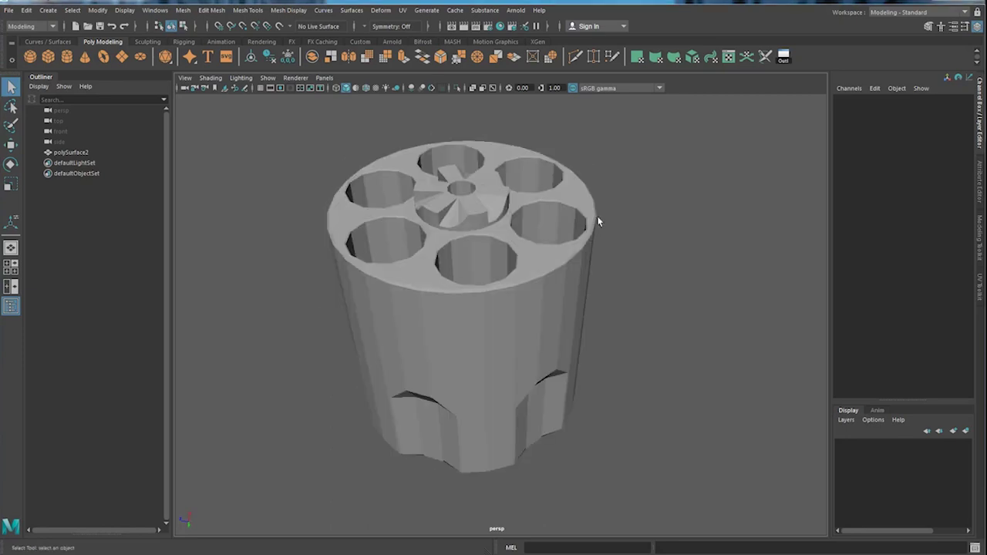
pyautogui.moveTo(543, 201); pyautogui.dragTo(548, 207)
pyautogui.keyDown('alt'); pyautogui.moveTo(566, 254); pyautogui.dragTo(572, 334); pyautogui.keyUp('alt')
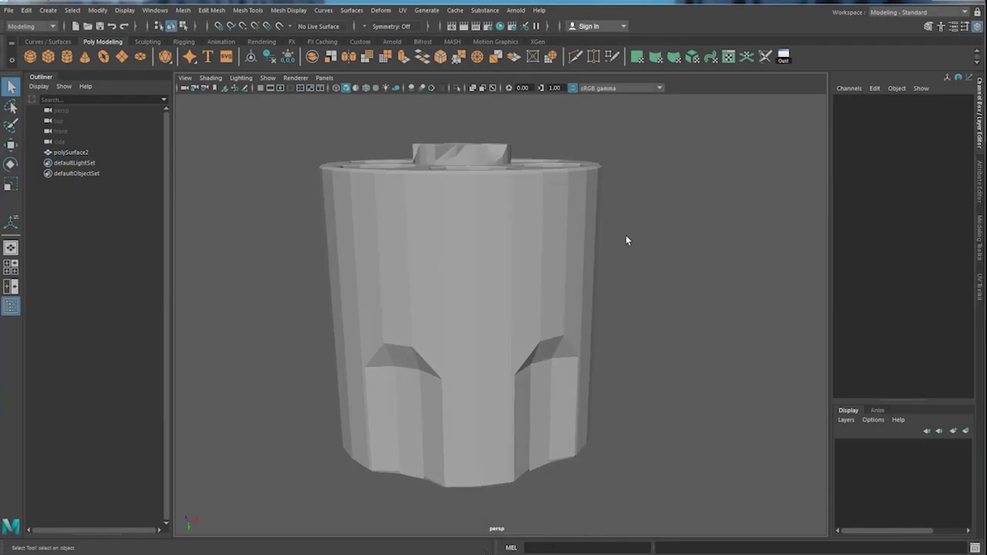
pyautogui.keyDown('alt'); pyautogui.moveTo(625, 238); pyautogui.dragTo(595, 258); pyautogui.keyUp('alt')
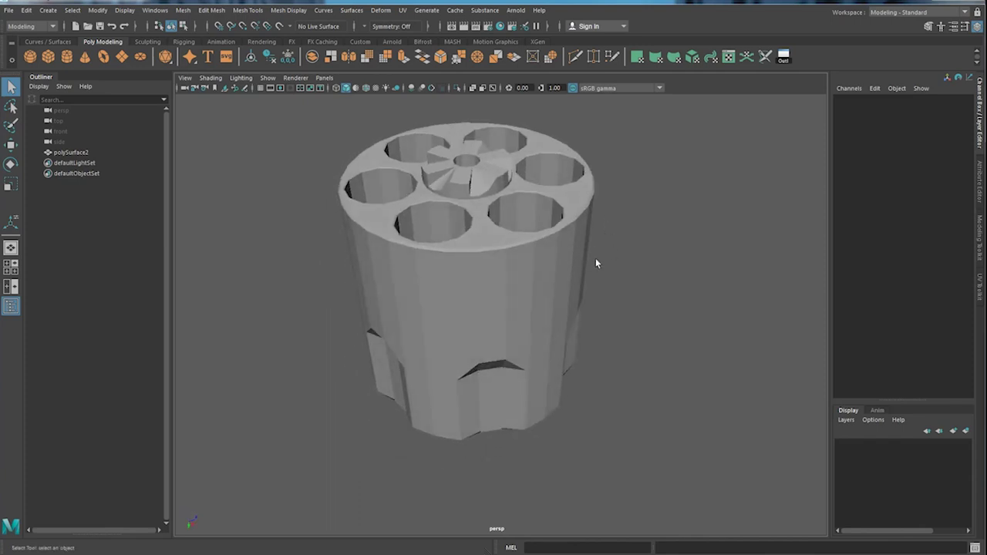
pyautogui.keyDown('alt'); pyautogui.moveTo(567, 293); pyautogui.dragTo(571, 289); pyautogui.keyUp('alt')
pyautogui.click(546, 296)
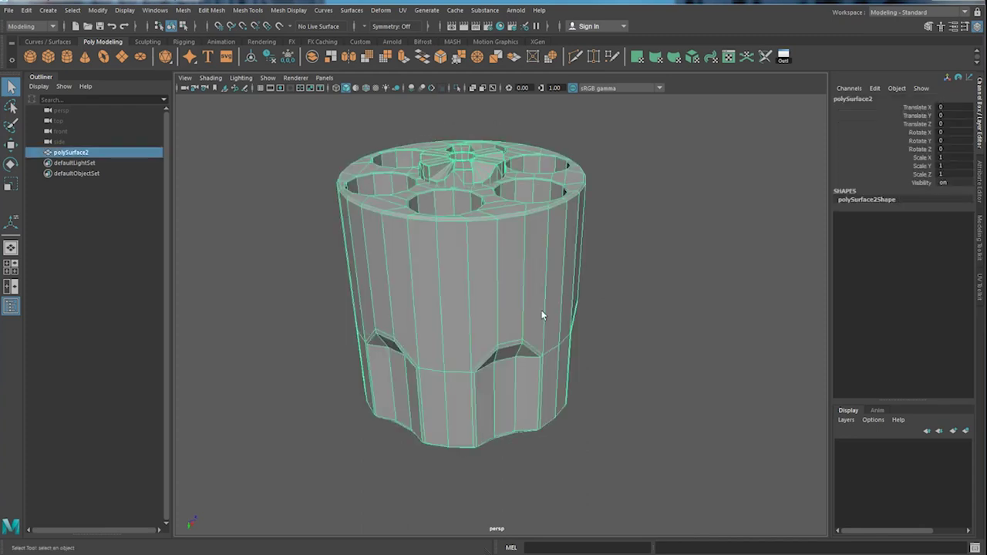
pyautogui.click(622, 223)
pyautogui.keyDown('alt'); pyautogui.moveTo(569, 273); pyautogui.dragTo(593, 259); pyautogui.keyUp('alt')
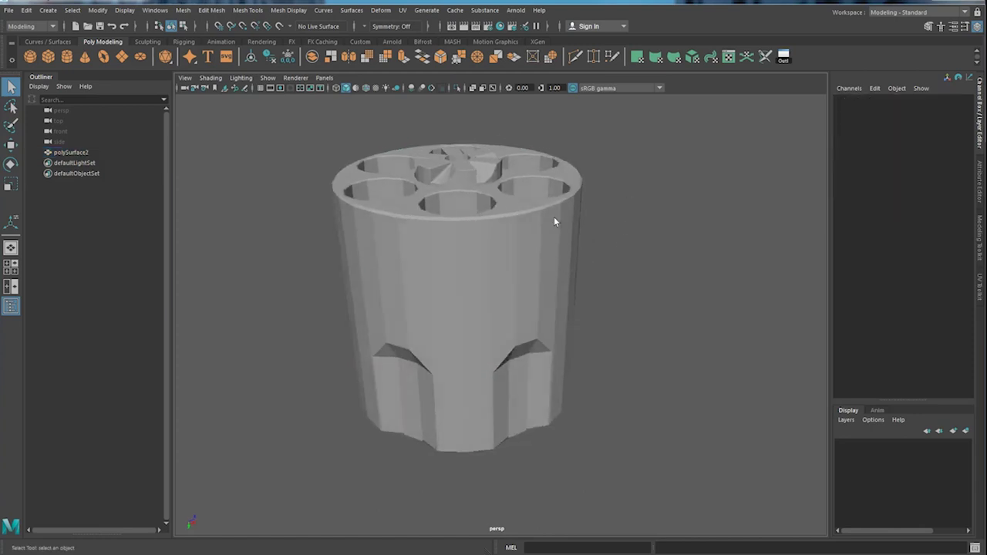
pyautogui.keyDown('alt'); pyautogui.moveTo(554, 223); pyautogui.dragTo(415, 279); pyautogui.keyUp('alt')
pyautogui.keyDown('alt'); pyautogui.moveTo(526, 291); pyautogui.dragTo(544, 331); pyautogui.keyUp('alt')
pyautogui.keyDown('alt'); pyautogui.moveTo(610, 292); pyautogui.dragTo(590, 299); pyautogui.keyUp('alt')
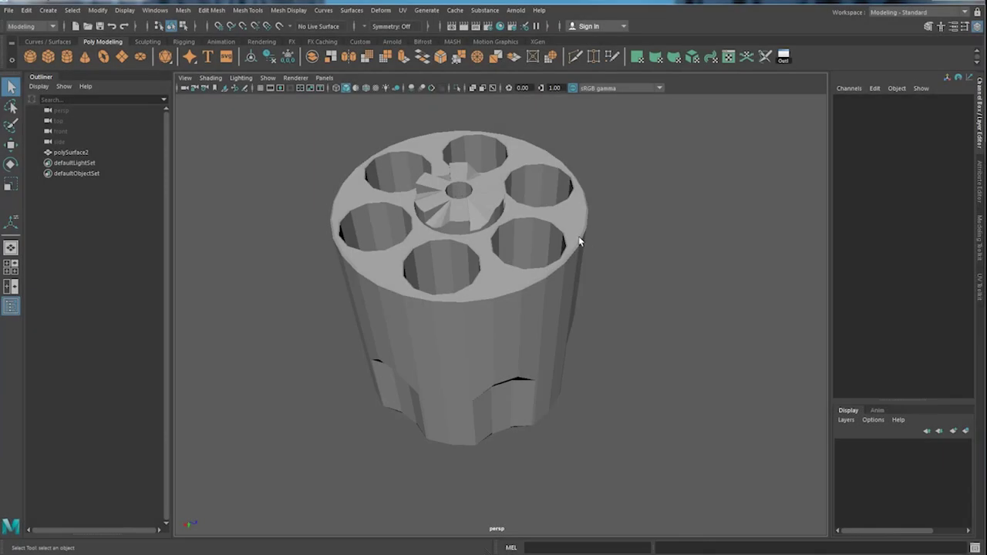
# Step: Soften the edges of the whole revolver cylinder mesh and check the shading around the flutes and chambers
pyautogui.moveTo(620, 141); pyautogui.dragTo(525, 234)
pyautogui.keyDown('alt'); pyautogui.moveTo(585, 292); pyautogui.dragTo(572, 289); pyautogui.keyUp('alt')
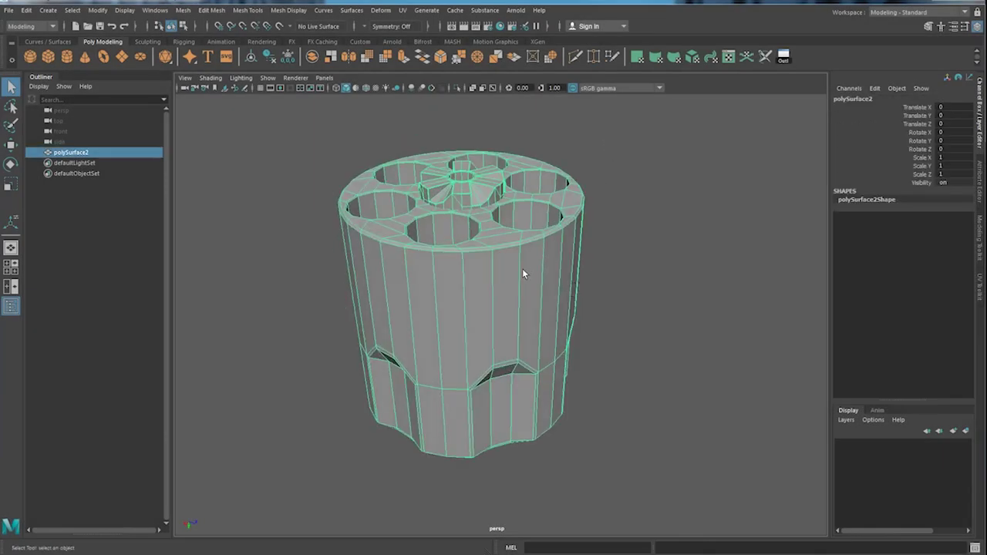
pyautogui.keyDown('shift'); pyautogui.moveTo(523, 267); pyautogui.dragTo(657, 287, button='right'); pyautogui.keyUp('shift')
pyautogui.click(618, 301)
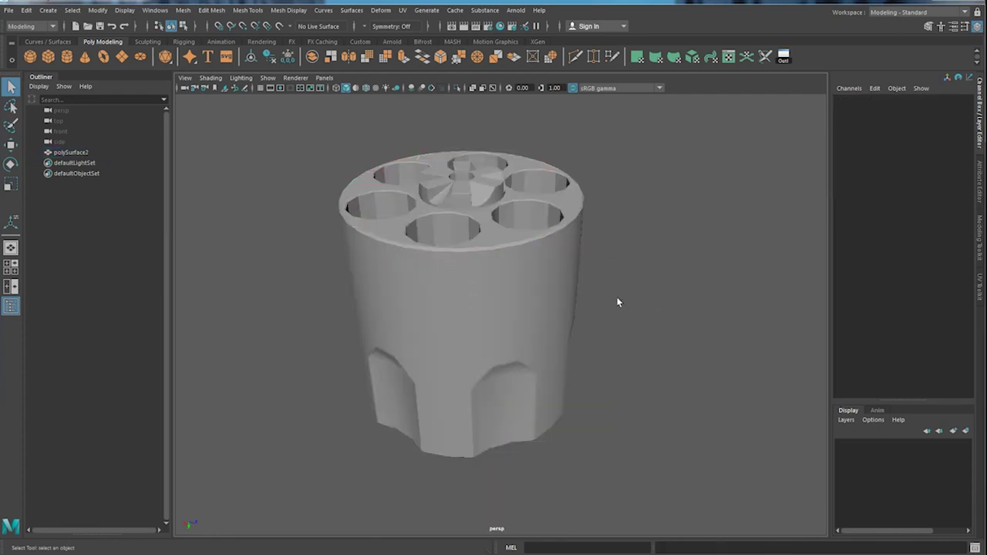
pyautogui.scroll(3, 620, 302)
pyautogui.keyDown('alt'); pyautogui.moveTo(619, 297); pyautogui.dragTo(619, 273); pyautogui.keyUp('alt')
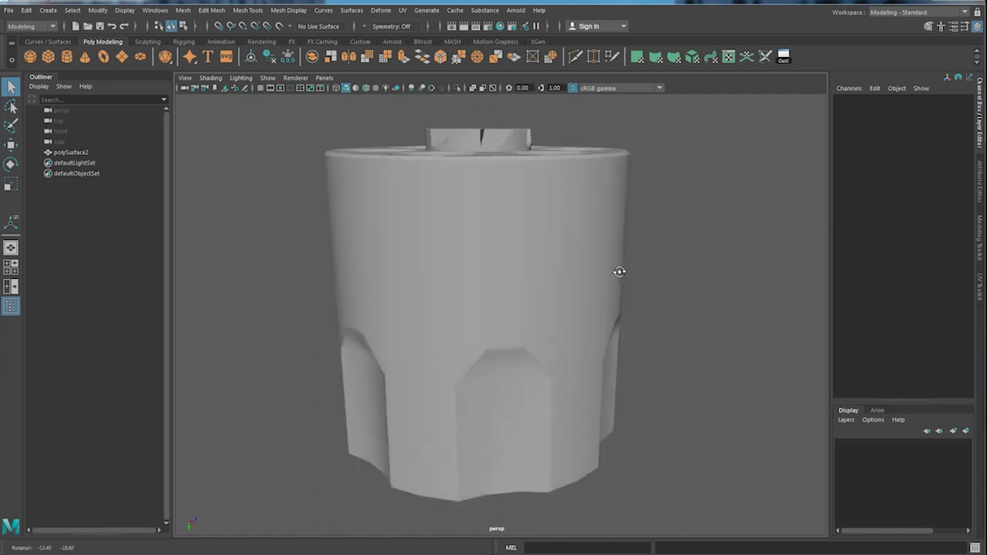
pyautogui.keyDown('alt'); pyautogui.moveTo(564, 300); pyautogui.dragTo(549, 331); pyautogui.keyUp('alt')
pyautogui.click(562, 310)
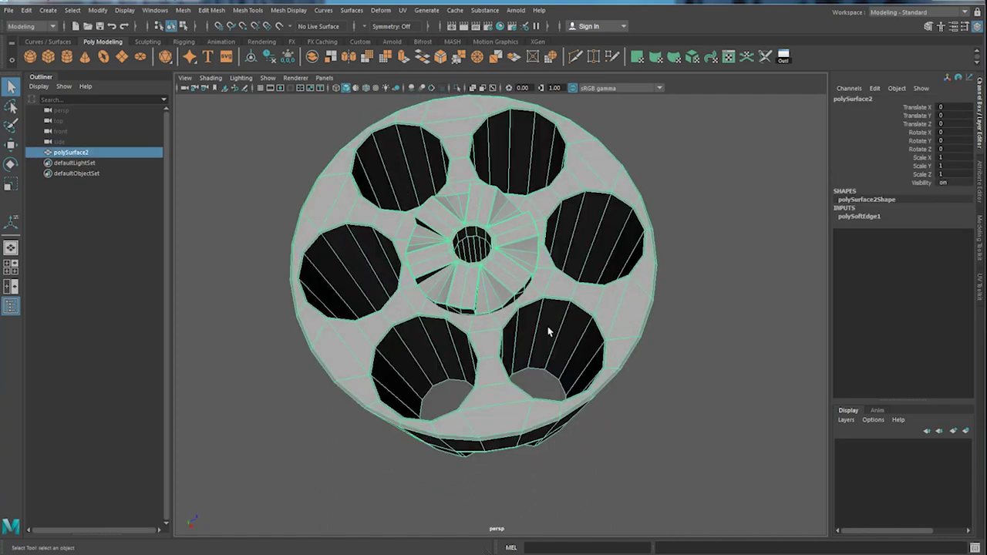
pyautogui.click(668, 284)
# Step: Set the soften-edge angle of the cylinder mesh to 60
pyautogui.keyDown('alt'); pyautogui.moveTo(612, 307); pyautogui.dragTo(634, 285); pyautogui.keyUp('alt')
pyautogui.click(623, 285)
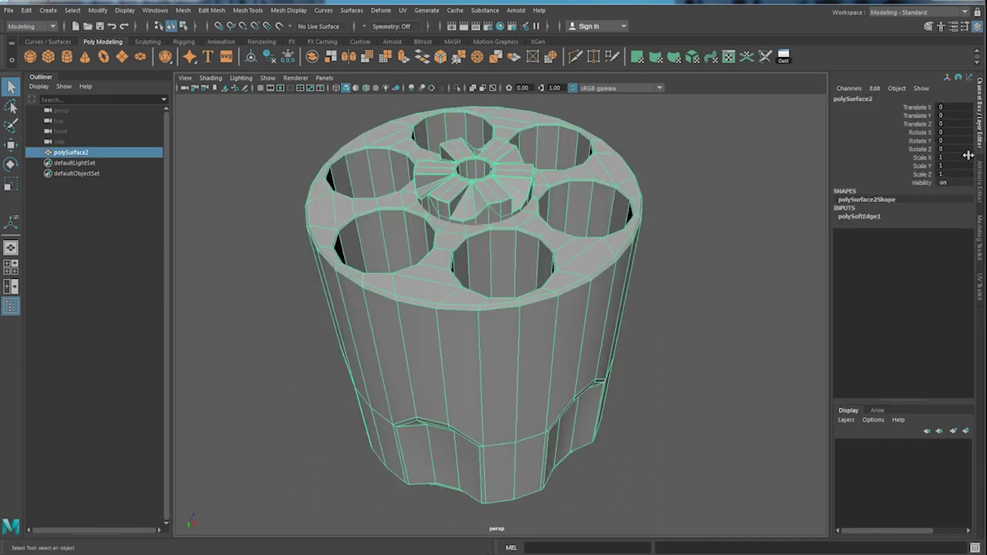
pyautogui.doubleClick(887, 217)
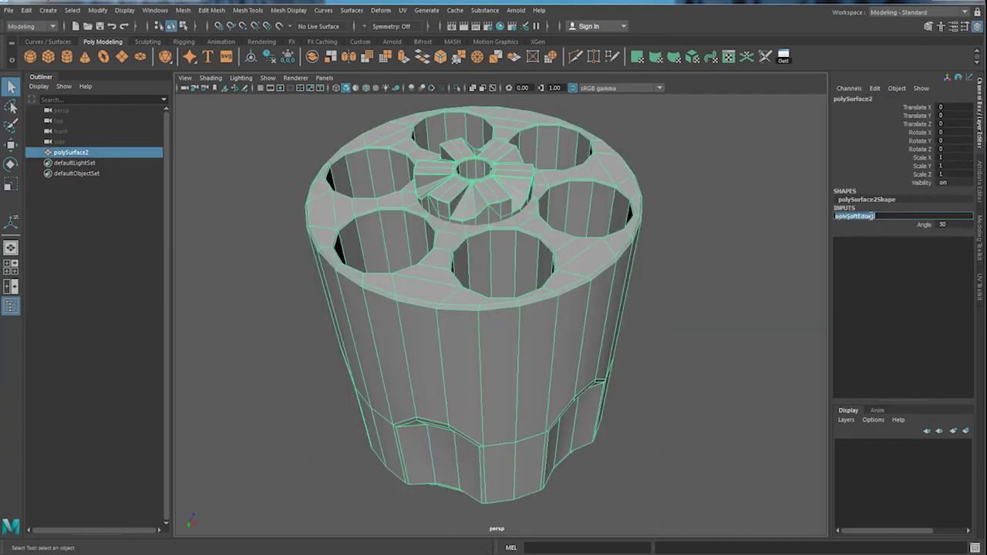
pyautogui.click(940, 223)
pyautogui.write('1')
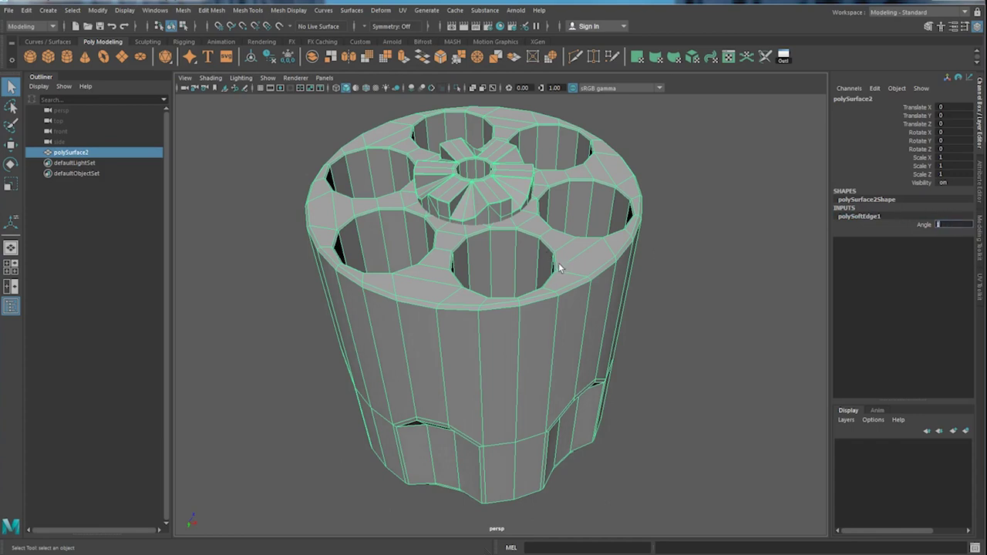
pyautogui.press('Return')
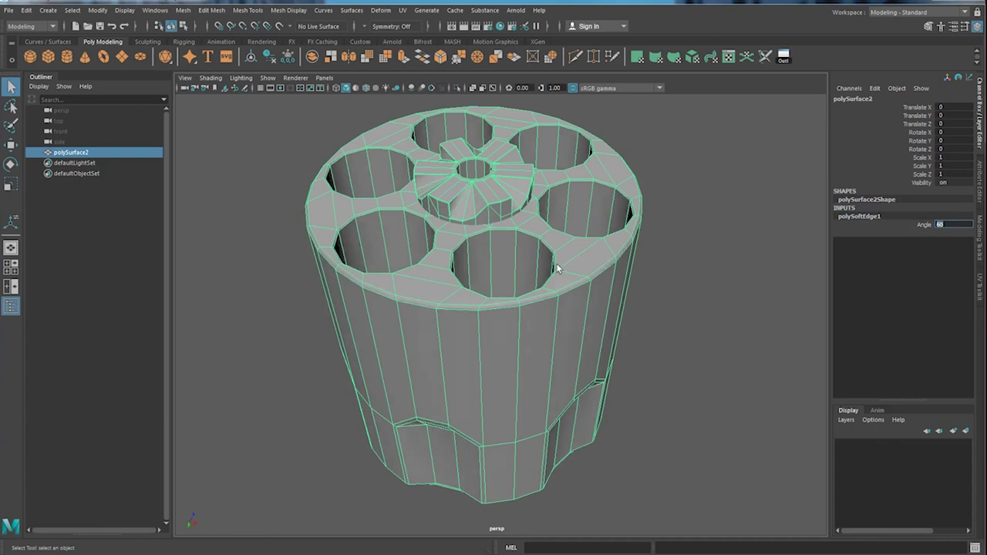
pyautogui.click(629, 268)
pyautogui.keyDown('alt'); pyautogui.moveTo(619, 266); pyautogui.dragTo(578, 221); pyautogui.keyUp('alt')
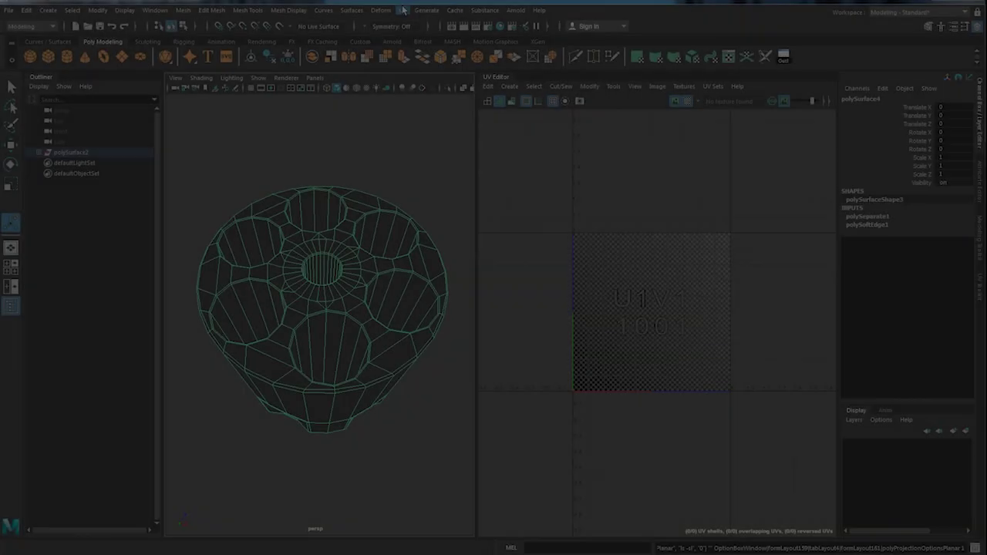
# Step: Apply a planar UV projection from the Y axis, fitted to the bounding box, to the cylinder body
pyautogui.click(403, 9)
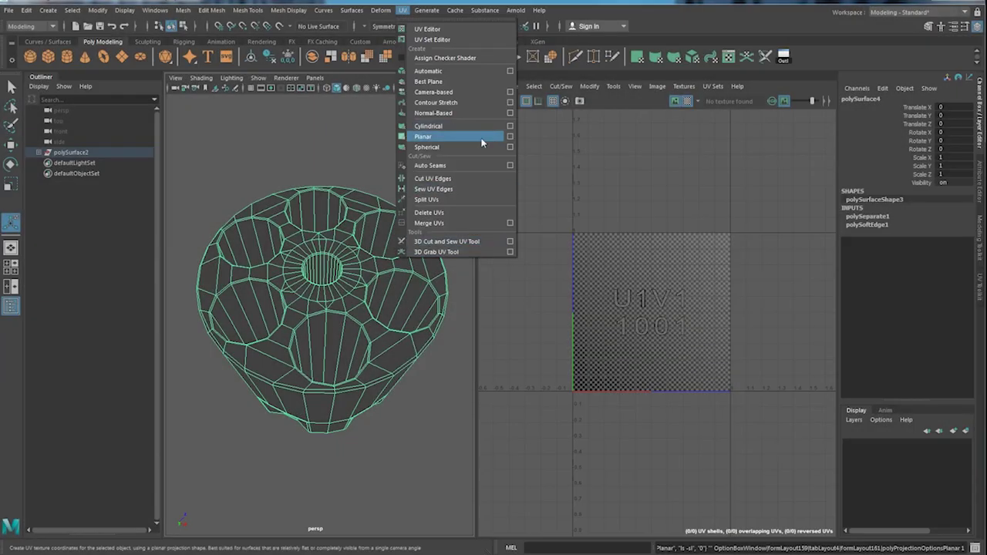
pyautogui.click(510, 136)
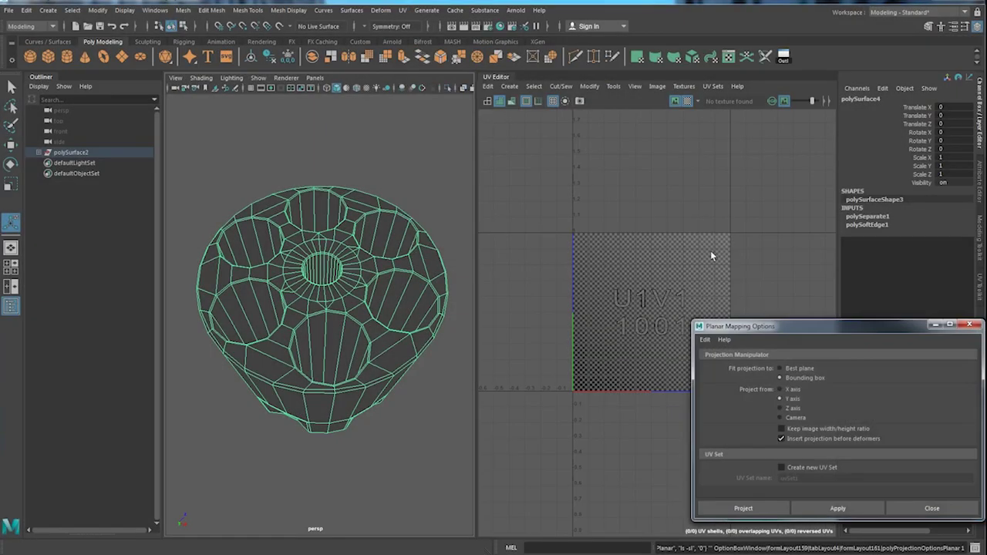
pyautogui.moveTo(782, 332); pyautogui.dragTo(781, 318)
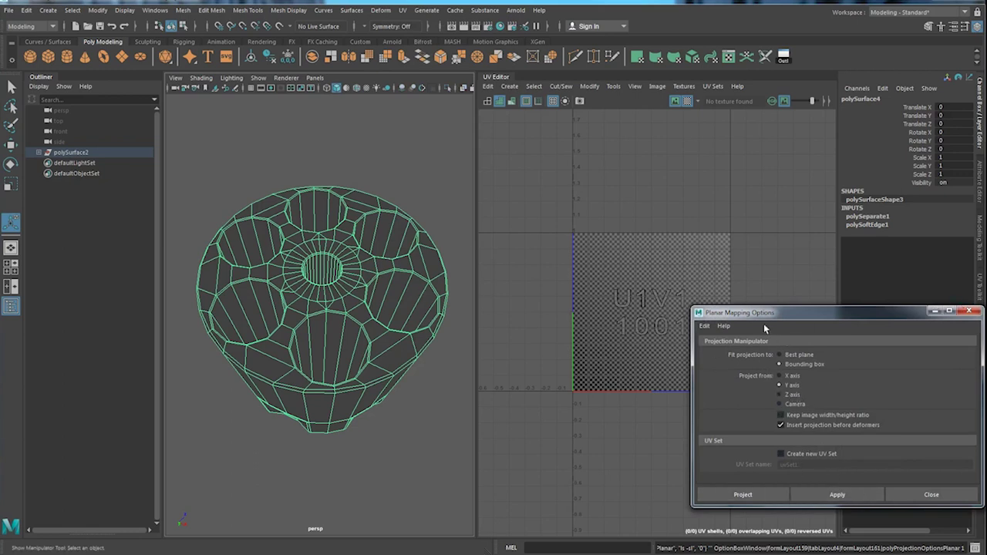
pyautogui.click(837, 494)
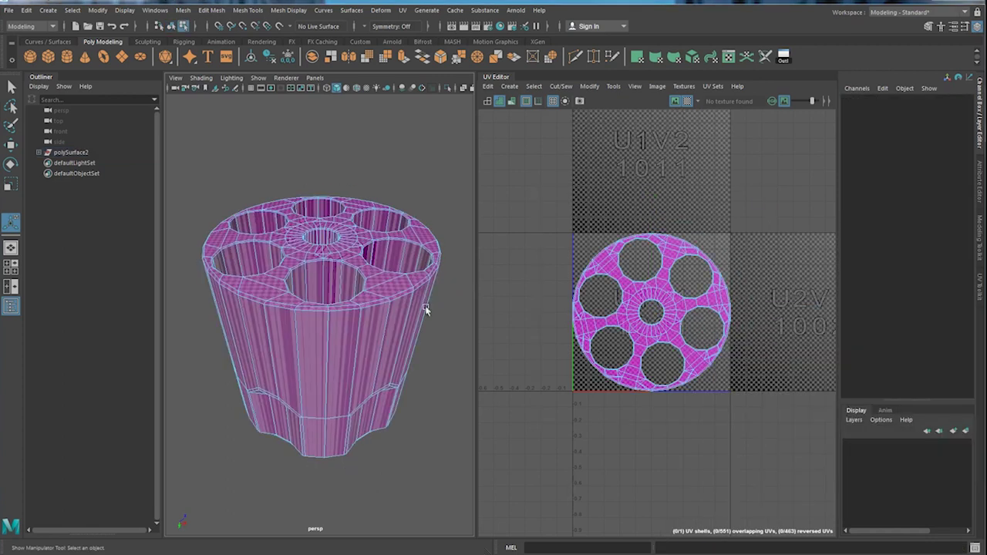
# Step: Cut a UV seam around the outer rim of the cylinder's top face with the 3D Cut and Sew UV Tool
pyautogui.keyDown('alt'); pyautogui.moveTo(425, 305); pyautogui.dragTo(384, 48); pyautogui.keyUp('alt')
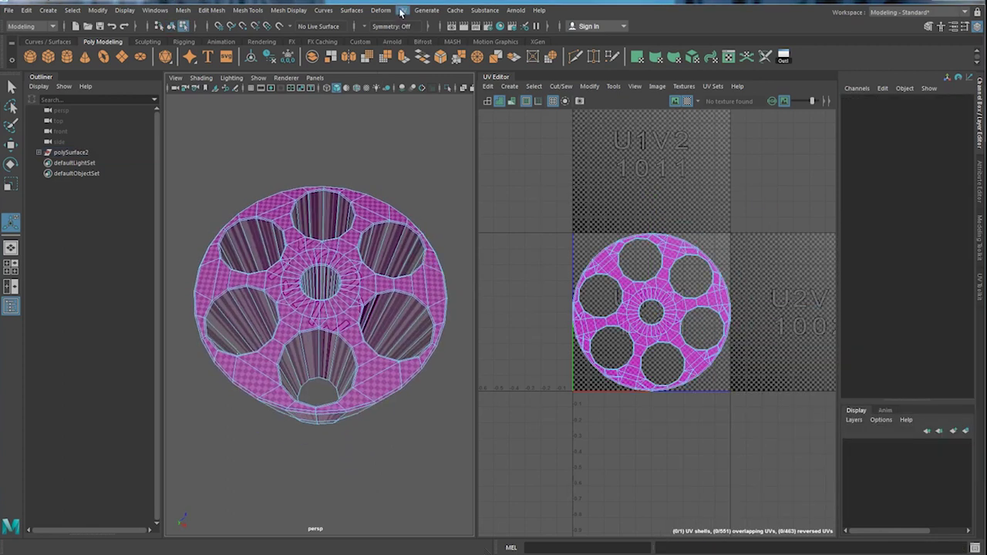
pyautogui.click(401, 11)
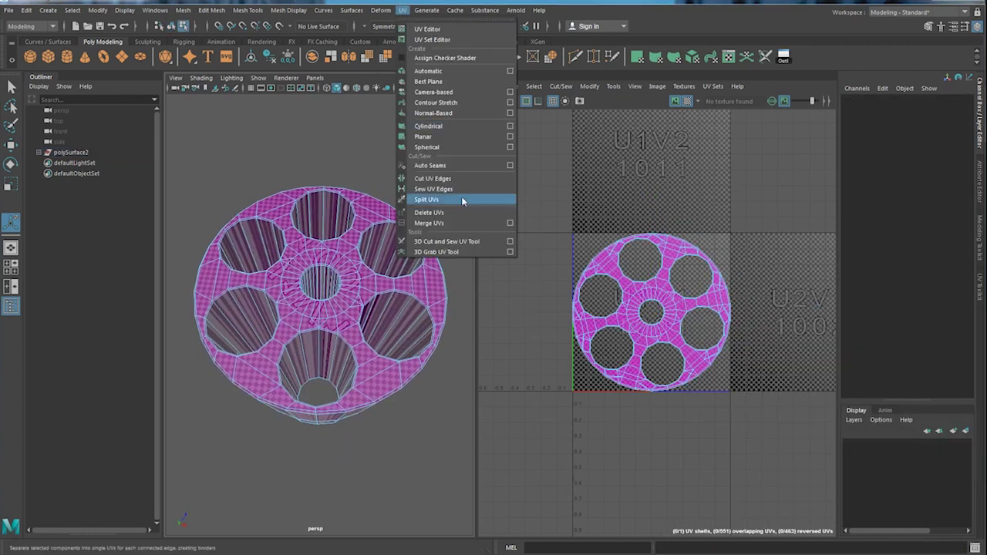
pyautogui.click(494, 243)
pyautogui.keyDown('alt'); pyautogui.moveTo(393, 371); pyautogui.dragTo(379, 311); pyautogui.keyUp('alt')
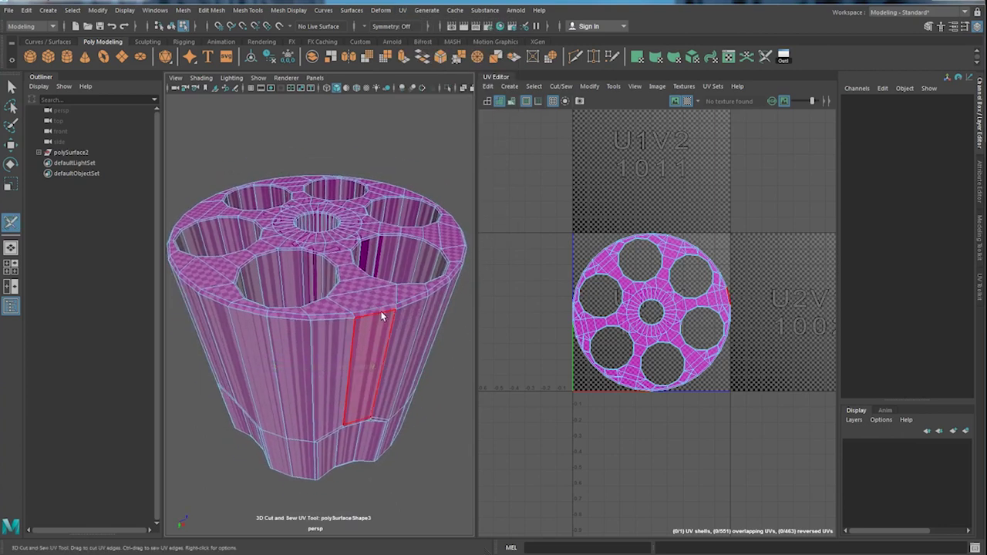
pyautogui.moveTo(380, 289); pyautogui.dragTo(385, 266, button='right')
pyautogui.doubleClick(376, 314)
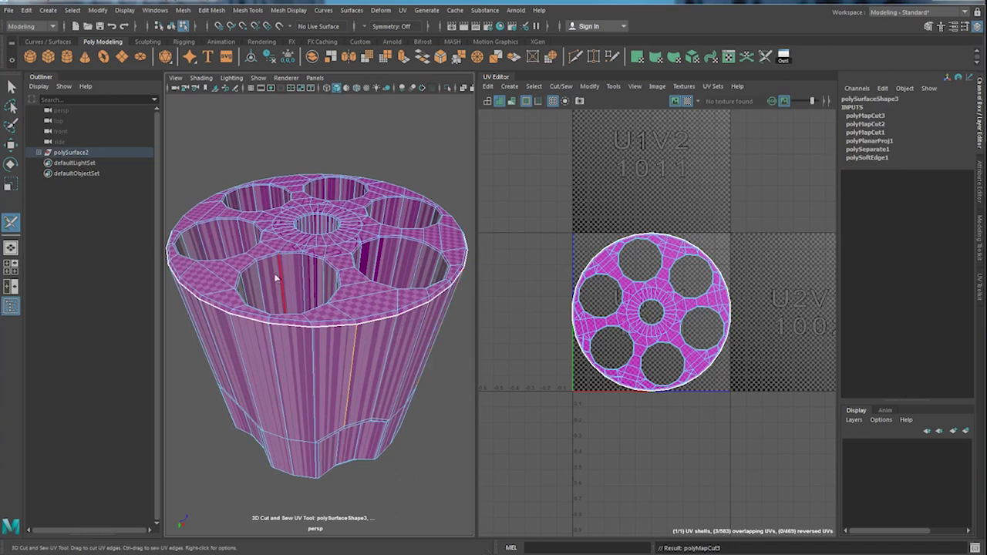
# Step: Select the inner wall faces of the six chambers and the centre hole and cut them into separate UV shells
pyautogui.keyDown('alt'); pyautogui.moveTo(275, 277); pyautogui.dragTo(317, 294); pyautogui.keyUp('alt')
pyautogui.moveTo(291, 256); pyautogui.dragTo(303, 283, button='right')
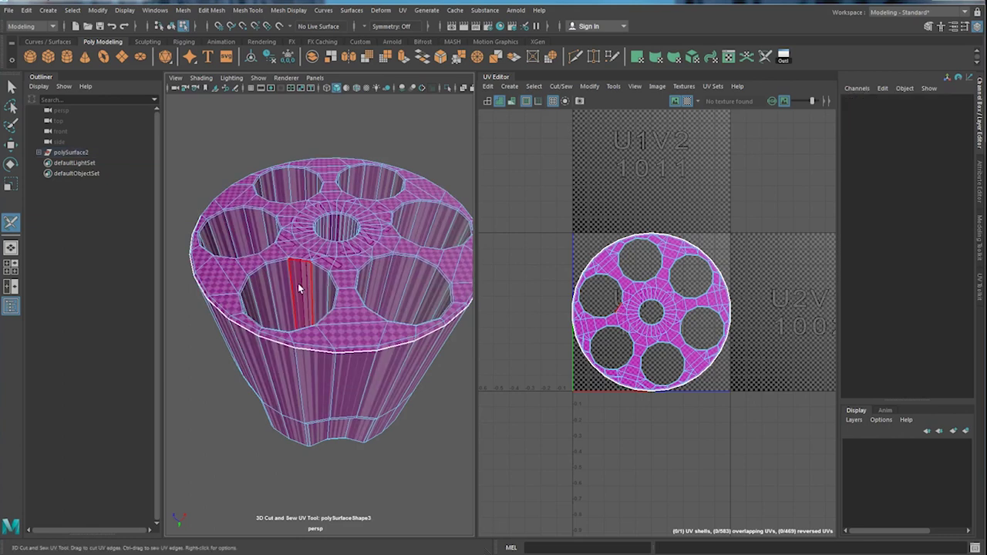
pyautogui.keyDown('alt'); pyautogui.moveTo(298, 283); pyautogui.dragTo(401, 231); pyautogui.keyUp('alt')
pyautogui.keyDown('alt'); pyautogui.moveTo(403, 365); pyautogui.dragTo(370, 316); pyautogui.keyUp('alt')
pyautogui.moveTo(360, 311)
pyautogui.mouseDown(button='right')
pyautogui.moveTo(393, 311)
pyautogui.moveTo(336, 290)
pyautogui.moveTo(376, 298)
pyautogui.moveTo(358, 308)
pyautogui.mouseUp(button='right')
pyautogui.keyDown('alt'); pyautogui.moveTo(326, 342); pyautogui.dragTo(401, 255, button='right'); pyautogui.keyUp('alt')
pyautogui.keyDown('alt'); pyautogui.moveTo(402, 255); pyautogui.dragTo(372, 276); pyautogui.keyUp('alt')
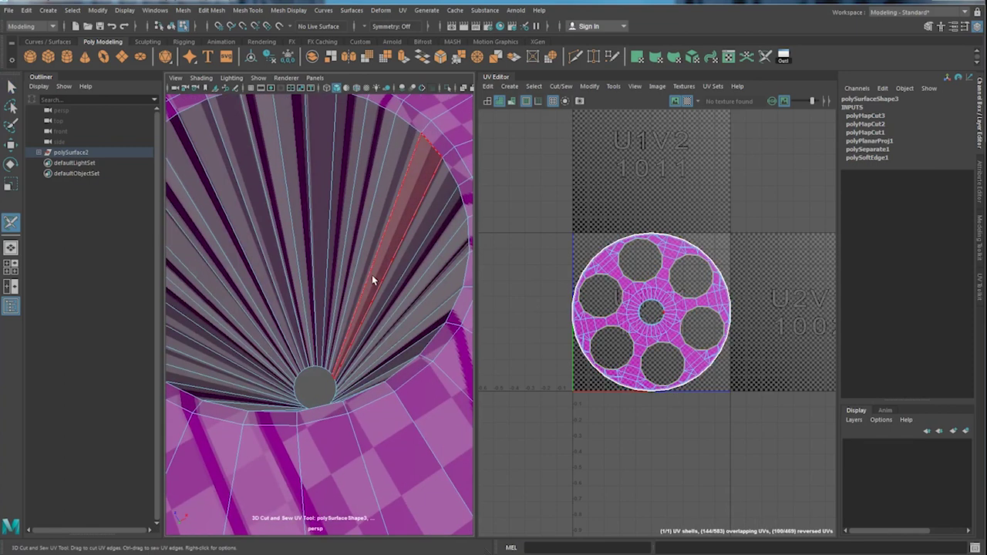
pyautogui.keyDown('shift'); pyautogui.click(311, 222); pyautogui.keyUp('shift')
pyautogui.keyDown('shift'); pyautogui.doubleClick(355, 214); pyautogui.keyUp('shift')
pyautogui.scroll(-6, 355, 214)
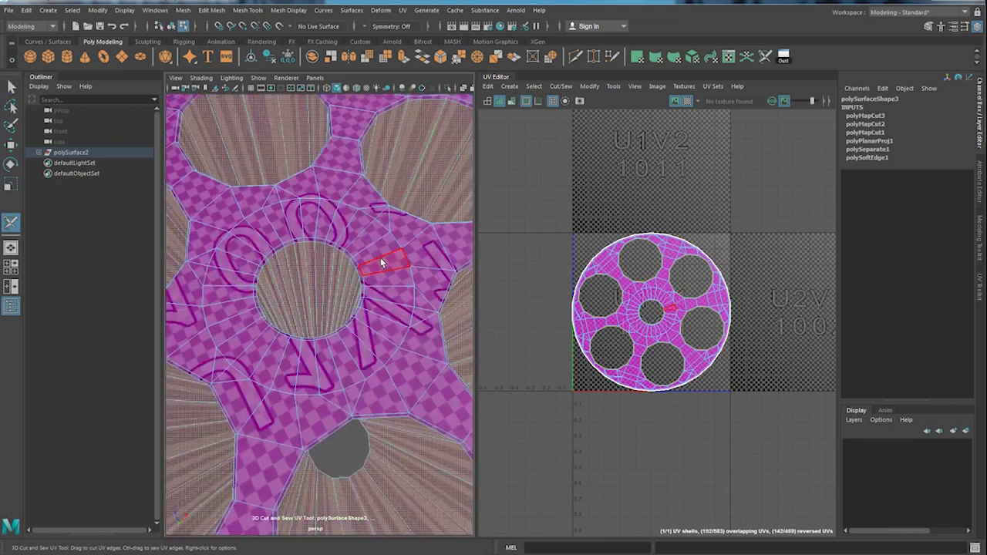
pyautogui.scroll(-6, 393, 258)
pyautogui.hotkey('shift', 'x')
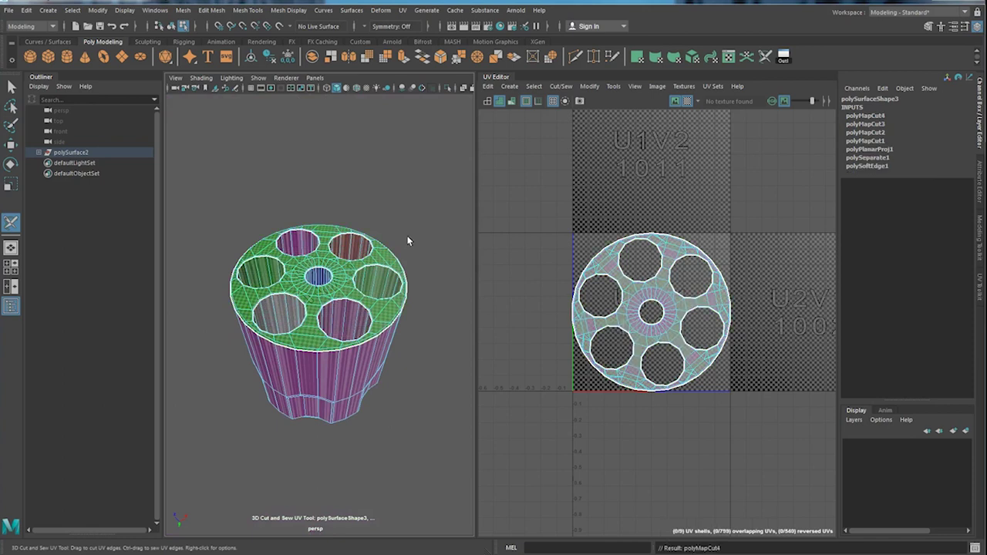
# Step: Cut a UV seam around the fluted outer edge of the cylinder's bottom face to separate it from the side wall
pyautogui.keyDown('alt'); pyautogui.moveTo(400, 277); pyautogui.dragTo(390, 302); pyautogui.keyUp('alt')
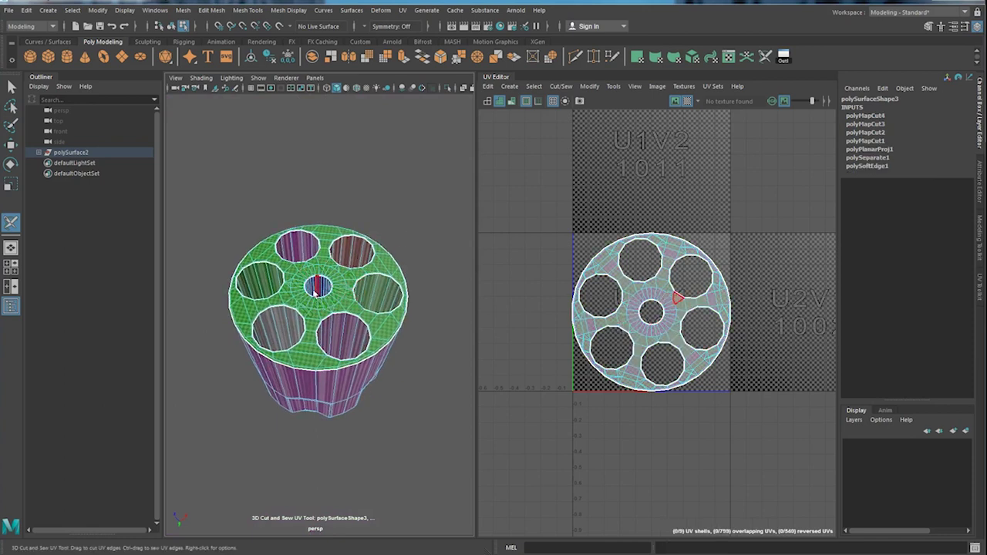
pyautogui.keyDown('alt'); pyautogui.moveTo(389, 310); pyautogui.dragTo(399, 222); pyautogui.keyUp('alt')
pyautogui.scroll(5, 345, 283)
pyautogui.keyDown('alt'); pyautogui.moveTo(347, 287); pyautogui.dragTo(310, 236); pyautogui.keyUp('alt')
pyautogui.moveTo(310, 236); pyautogui.dragTo(314, 184, button='right')
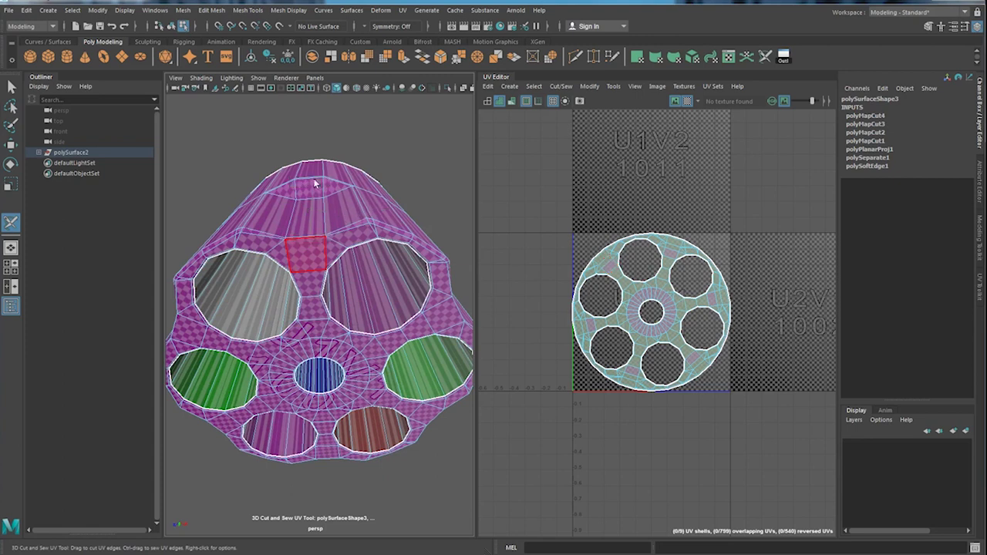
pyautogui.click(310, 239)
pyautogui.keyDown('alt'); pyautogui.moveTo(310, 239); pyautogui.dragTo(315, 322); pyautogui.keyUp('alt')
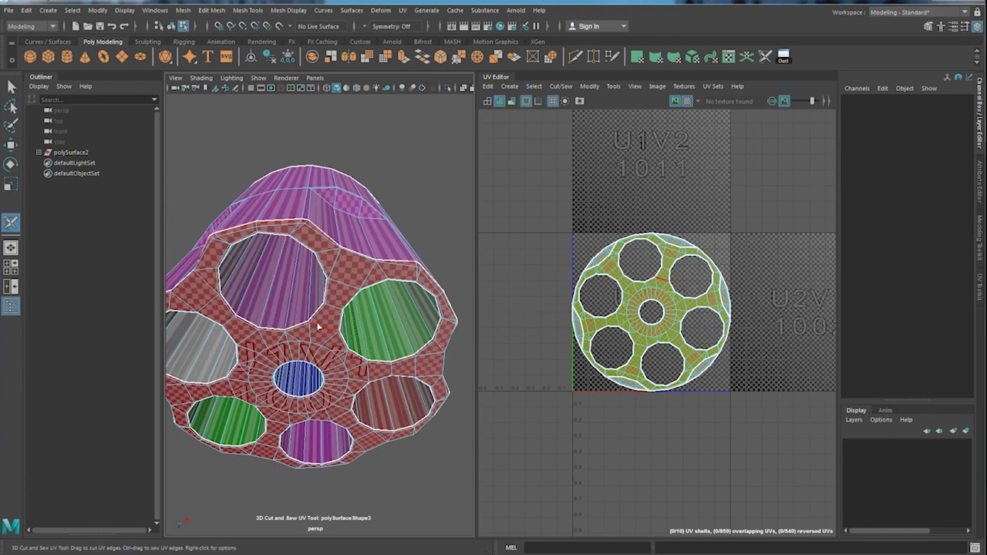
# Step: Cut lengthwise UV seams along the inner walls of the chambers
pyautogui.keyDown('alt'); pyautogui.moveTo(275, 310); pyautogui.dragTo(232, 288); pyautogui.keyUp('alt')
pyautogui.click(226, 284)
pyautogui.click(203, 268)
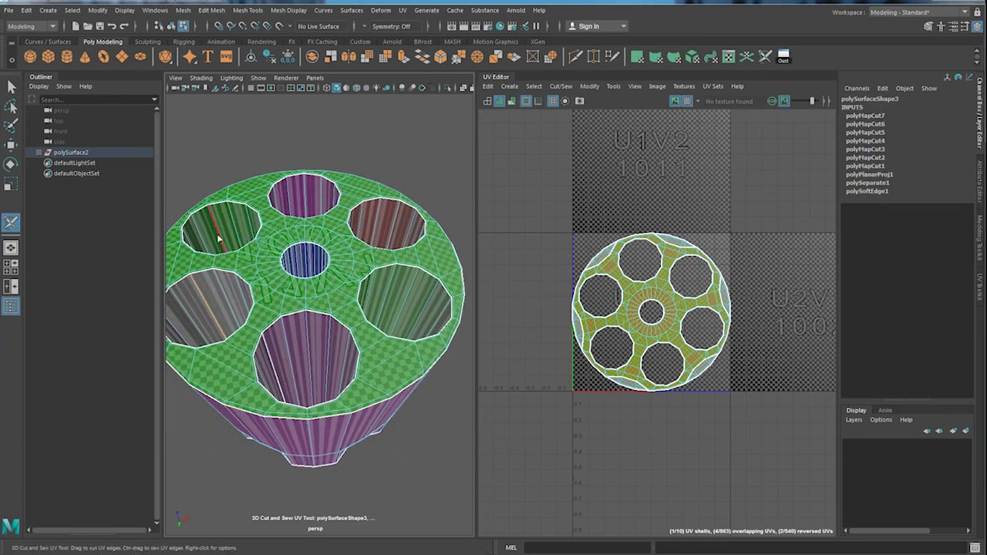
pyautogui.click(218, 235)
pyautogui.keyDown('alt'); pyautogui.moveTo(242, 214); pyautogui.dragTo(365, 253); pyautogui.keyUp('alt')
pyautogui.click(284, 214)
pyautogui.moveTo(369, 238); pyautogui.dragTo(363, 198, button='right')
pyautogui.keyDown('alt'); pyautogui.moveTo(364, 215); pyautogui.dragTo(420, 255); pyautogui.keyUp('alt')
pyautogui.click(359, 237)
# Step: Cut a straight UV seam down the outer side wall, from the top rim to the bottom edge
pyautogui.keyDown('alt'); pyautogui.moveTo(366, 294); pyautogui.dragTo(367, 308); pyautogui.keyUp('alt')
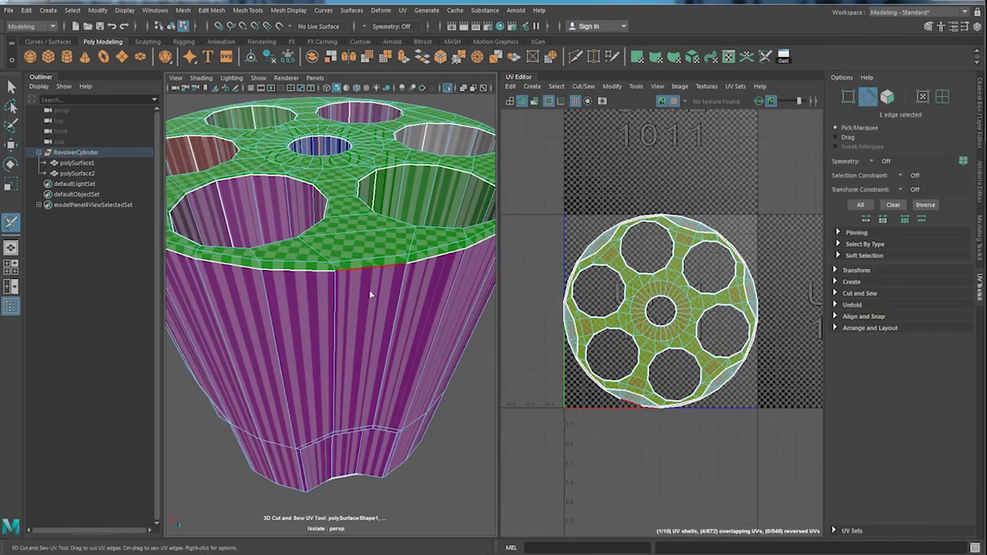
pyautogui.keyDown('alt'); pyautogui.moveTo(370, 291); pyautogui.dragTo(364, 271); pyautogui.keyUp('alt')
pyautogui.click(364, 289)
pyautogui.click(363, 347)
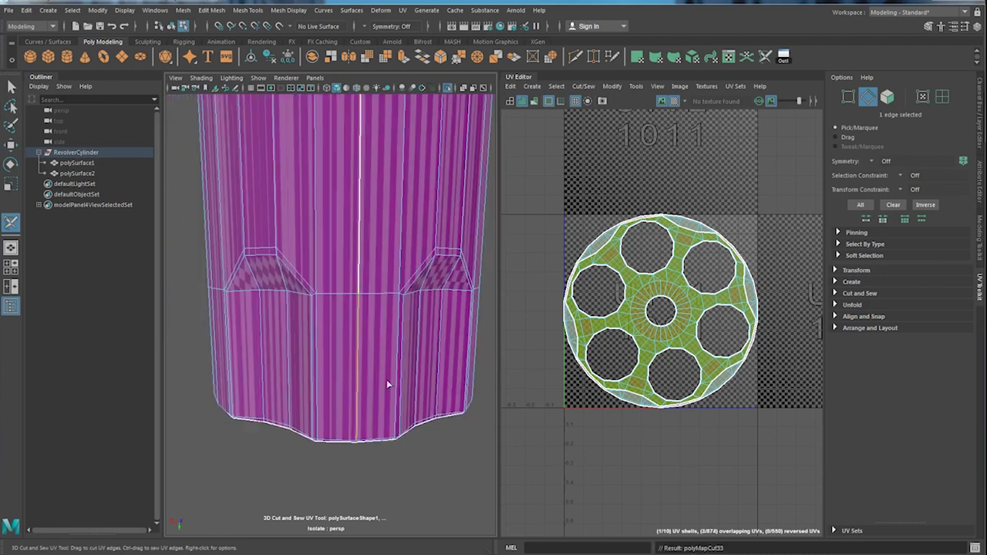
pyautogui.keyDown('alt'); pyautogui.moveTo(388, 382); pyautogui.dragTo(391, 356); pyautogui.keyUp('alt')
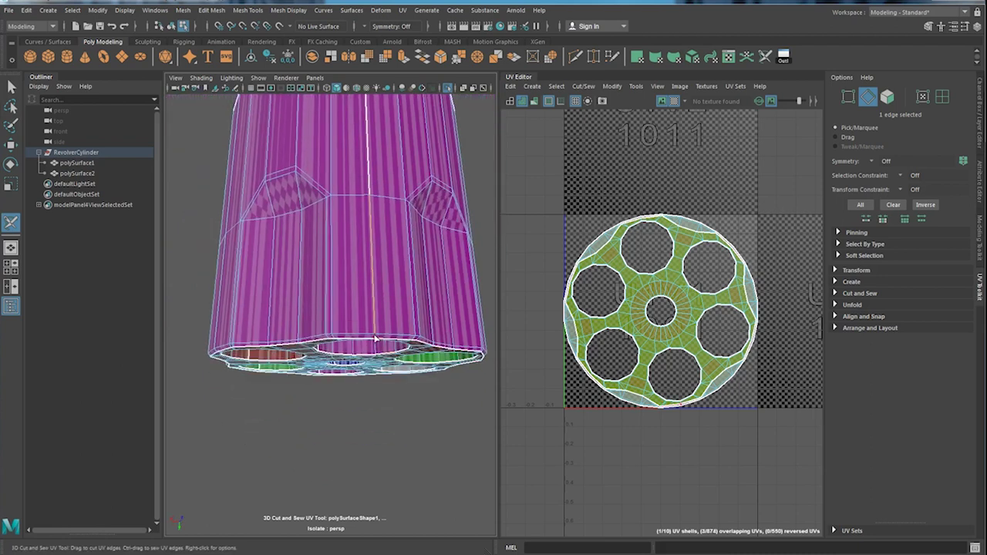
pyautogui.click(376, 340)
pyautogui.keyDown('alt'); pyautogui.moveTo(385, 379); pyautogui.dragTo(423, 382); pyautogui.keyUp('alt')
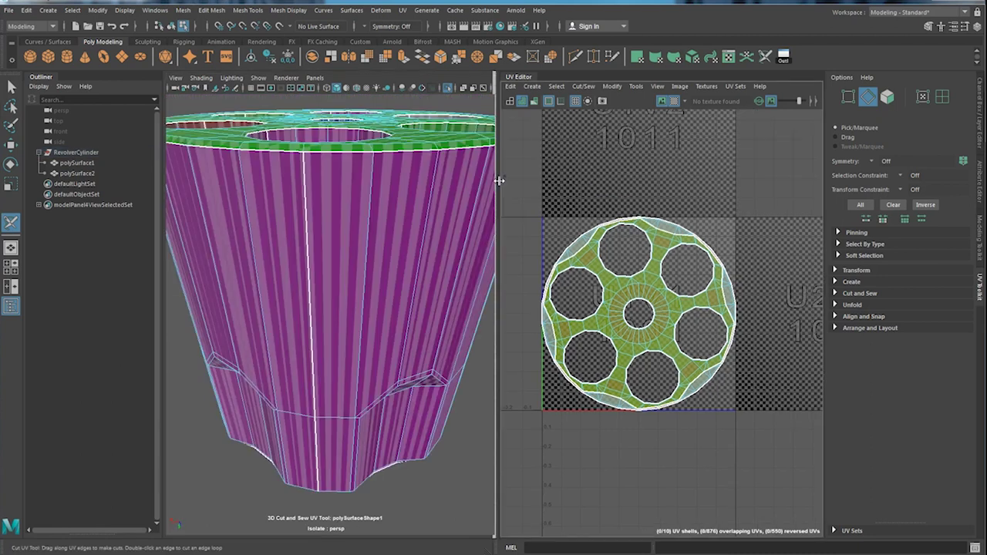
# Step: Widen the UV editor and move the overlapping top-face and bottom-face shells together off the stacked UV shells
pyautogui.moveTo(500, 181); pyautogui.dragTo(287, 188)
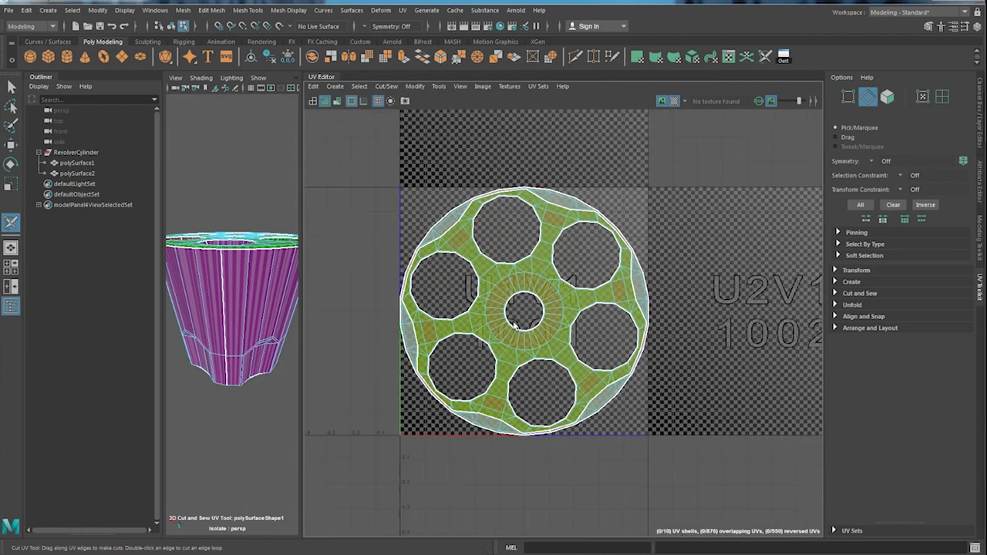
pyautogui.scroll(-3, 513, 324)
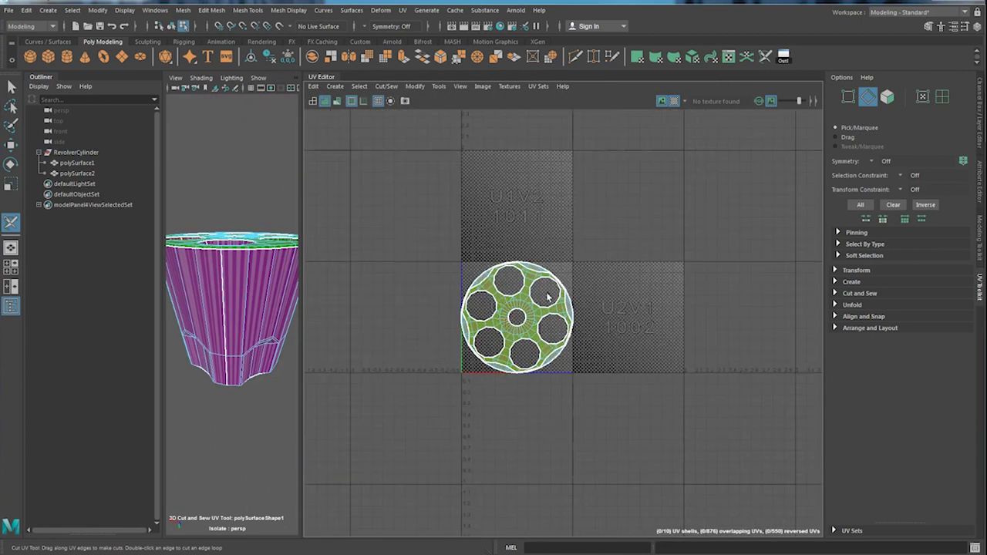
pyautogui.press('q')
pyautogui.moveTo(531, 307); pyautogui.dragTo(491, 292, button='right')
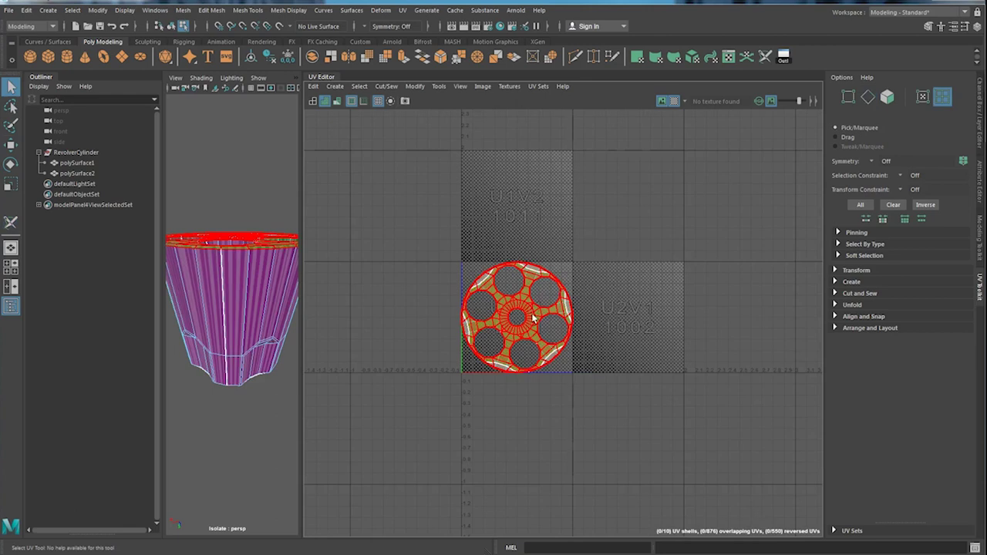
pyautogui.click(532, 317)
pyautogui.press('w')
pyautogui.moveTo(519, 317); pyautogui.dragTo(663, 278)
# Step: Move the outer side-wall shell off the chamber and centre-hole shells onto free UV space
pyautogui.click(570, 307)
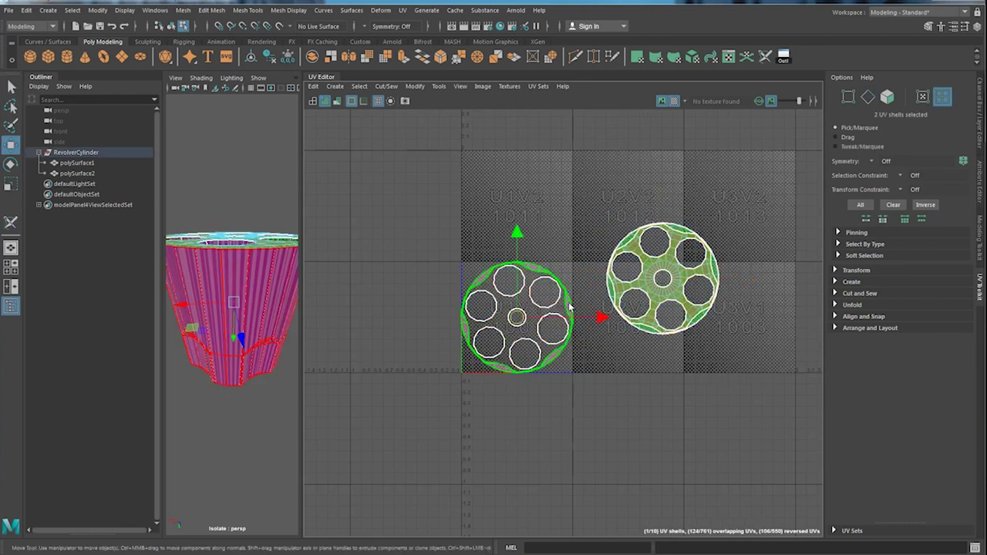
pyautogui.moveTo(518, 318); pyautogui.dragTo(369, 345)
pyautogui.press('q')
# Step: Select the cylinder's bottom-face shell and move it away from the top-face shell in UV space
pyautogui.keyDown('alt'); pyautogui.moveTo(255, 401); pyautogui.dragTo(261, 300); pyautogui.keyUp('alt')
pyautogui.click(252, 326)
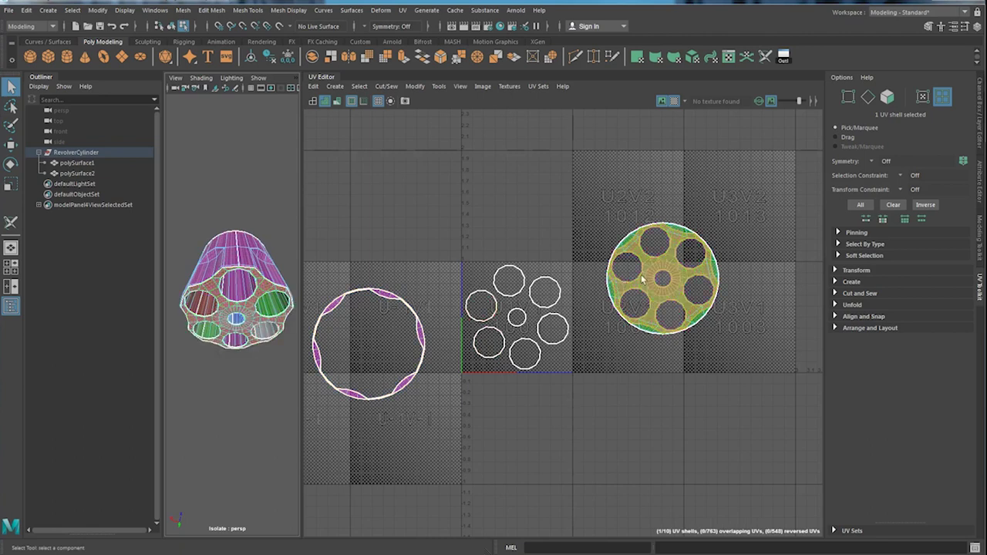
pyautogui.press('w')
pyautogui.moveTo(656, 279); pyautogui.dragTo(574, 182)
pyautogui.press('q')
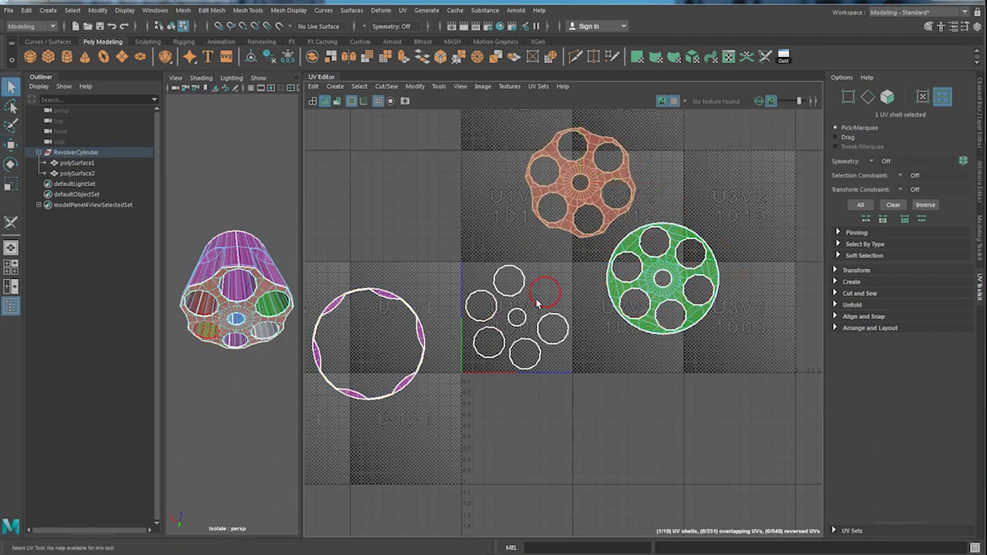
# Step: Select all UVs of the ring-shaped side-wall shell and unfold it
pyautogui.moveTo(553, 314); pyautogui.dragTo(594, 312, button='right')
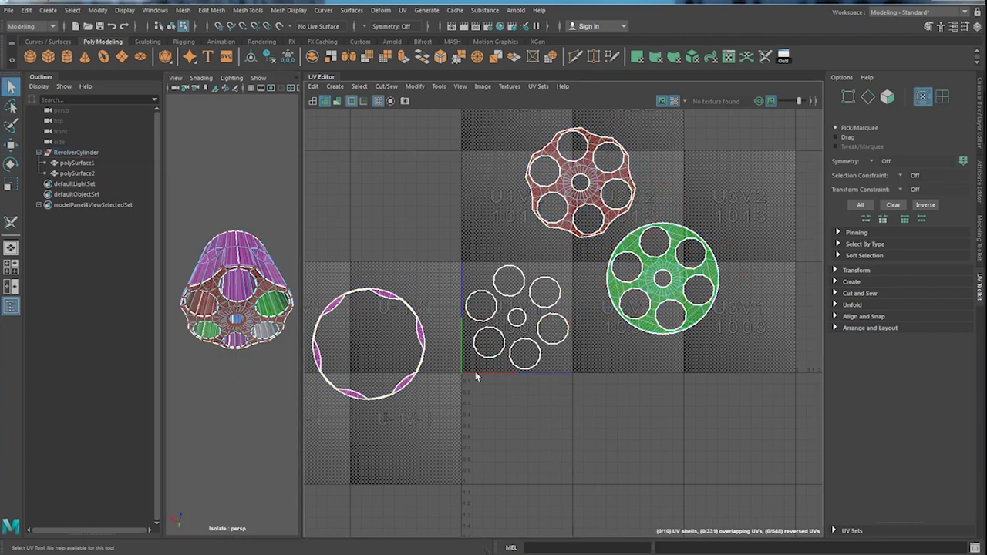
pyautogui.moveTo(458, 390); pyautogui.dragTo(588, 253)
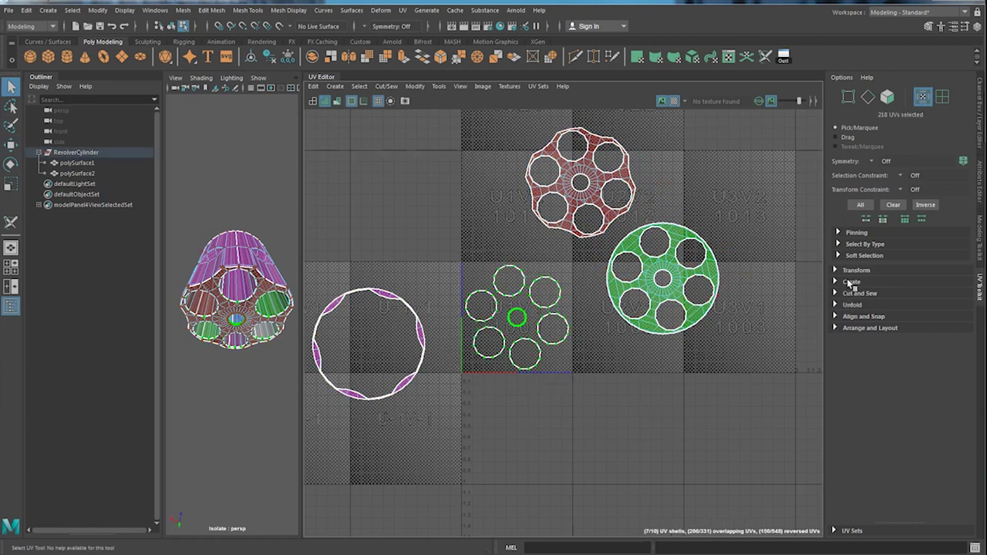
pyautogui.click(842, 307)
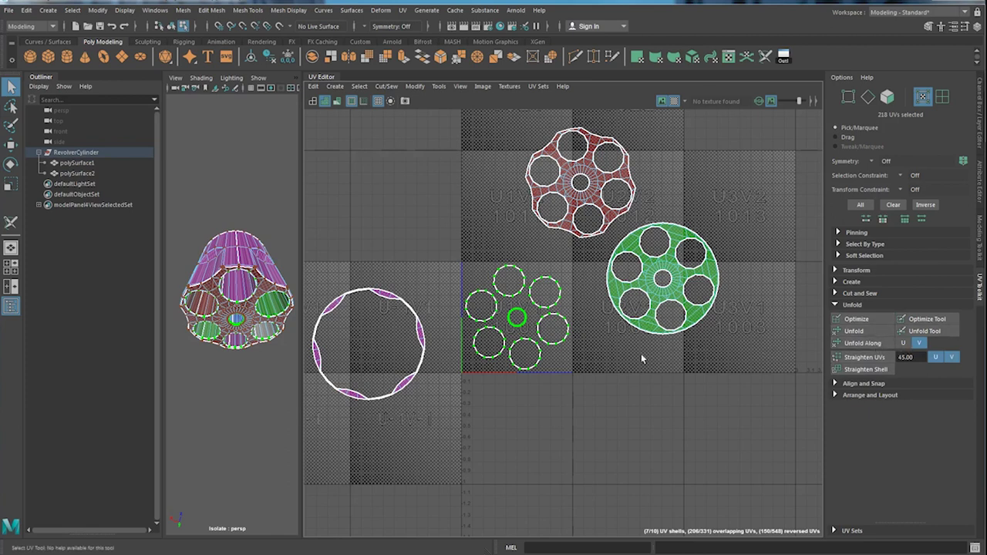
pyautogui.keyDown('alt'); pyautogui.moveTo(549, 349); pyautogui.dragTo(657, 323, button='middle'); pyautogui.keyUp('alt')
pyautogui.moveTo(412, 397); pyautogui.dragTo(544, 244)
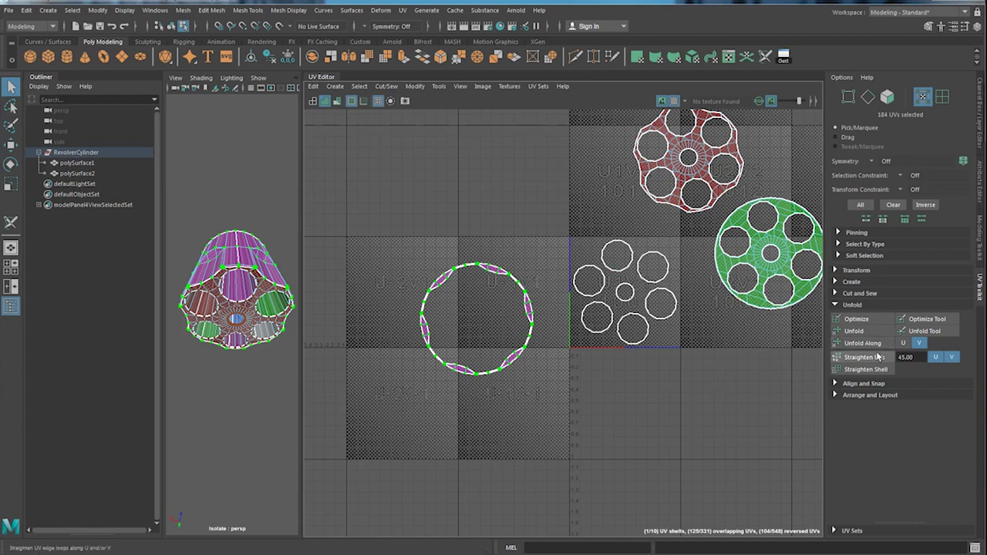
pyautogui.click(866, 332)
pyautogui.keyDown('alt'); pyautogui.moveTo(523, 293); pyautogui.dragTo(562, 312, button='middle'); pyautogui.keyUp('alt')
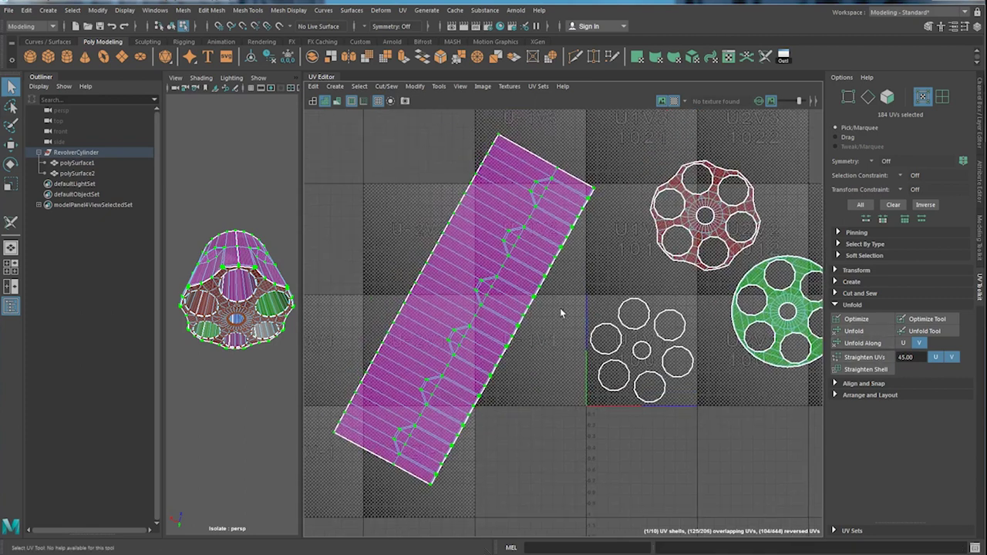
# Step: Rotate the unfolded side-wall shell to lie horizontally, scale it down slightly and place it clear of the chamber shells
pyautogui.press('e')
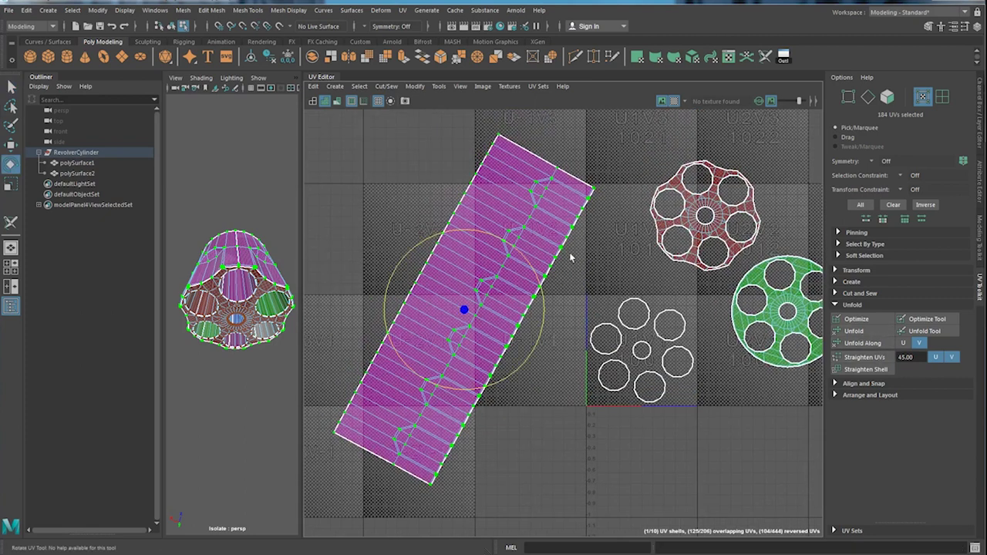
pyautogui.moveTo(541, 322); pyautogui.dragTo(424, 210)
pyautogui.press('w')
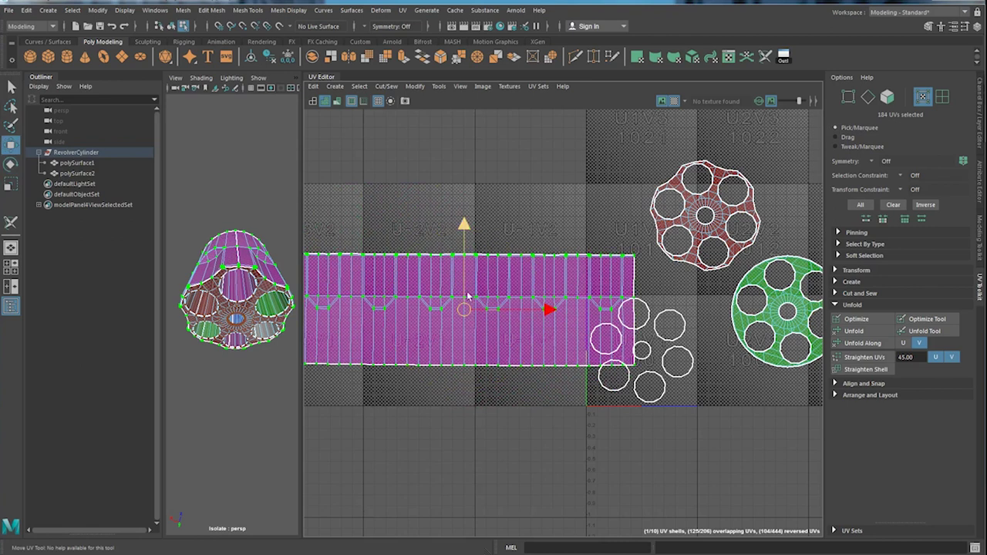
pyautogui.moveTo(467, 305); pyautogui.dragTo(457, 266)
pyautogui.press('e')
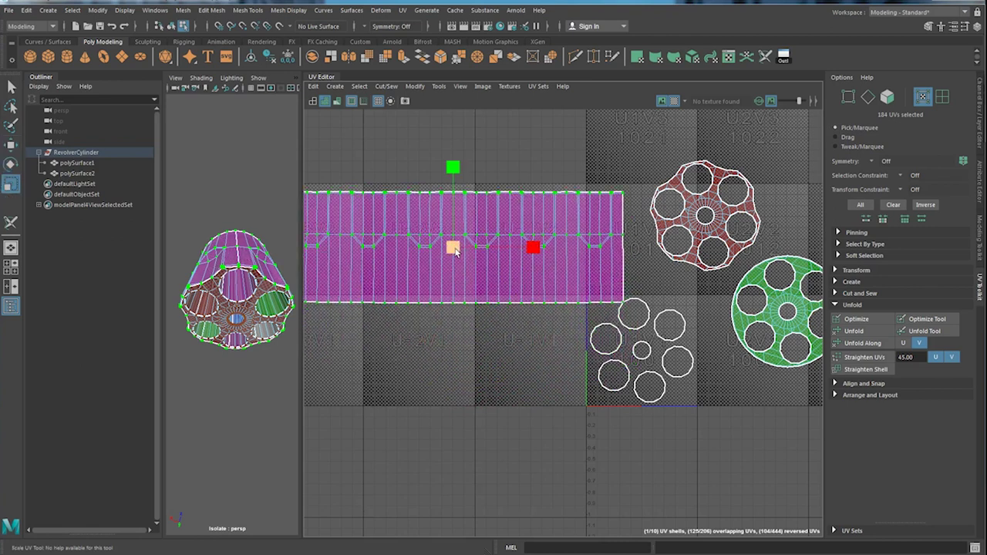
pyautogui.moveTo(455, 251); pyautogui.dragTo(433, 251)
pyautogui.press('w')
pyautogui.moveTo(453, 248); pyautogui.dragTo(466, 246)
pyautogui.press('q')
# Step: Straighten the side-wall shell's UVs along U and V with a maximum angle of 30
pyautogui.keyDown('alt'); pyautogui.moveTo(496, 313); pyautogui.dragTo(561, 377, button='middle'); pyautogui.keyUp('alt')
pyautogui.keyDown('alt'); pyautogui.moveTo(562, 376); pyautogui.dragTo(798, 319, button='right'); pyautogui.keyUp('alt')
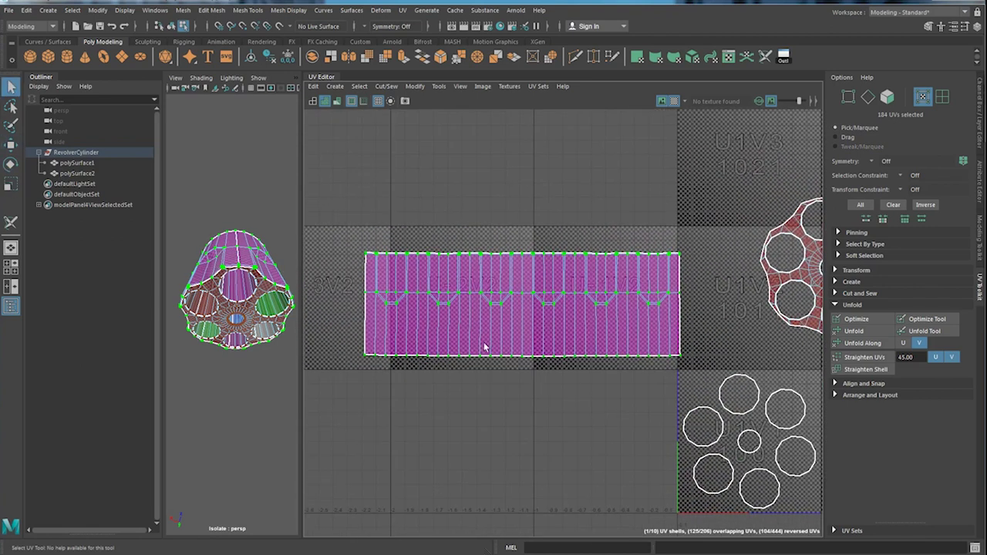
pyautogui.scroll(1, 484, 347)
pyautogui.scroll(1, 668, 273)
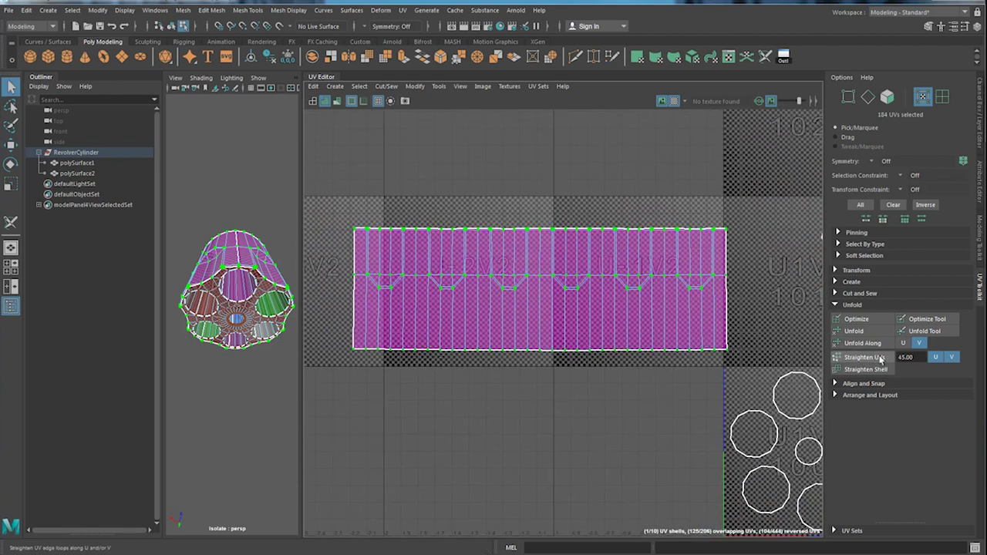
pyautogui.click(876, 358)
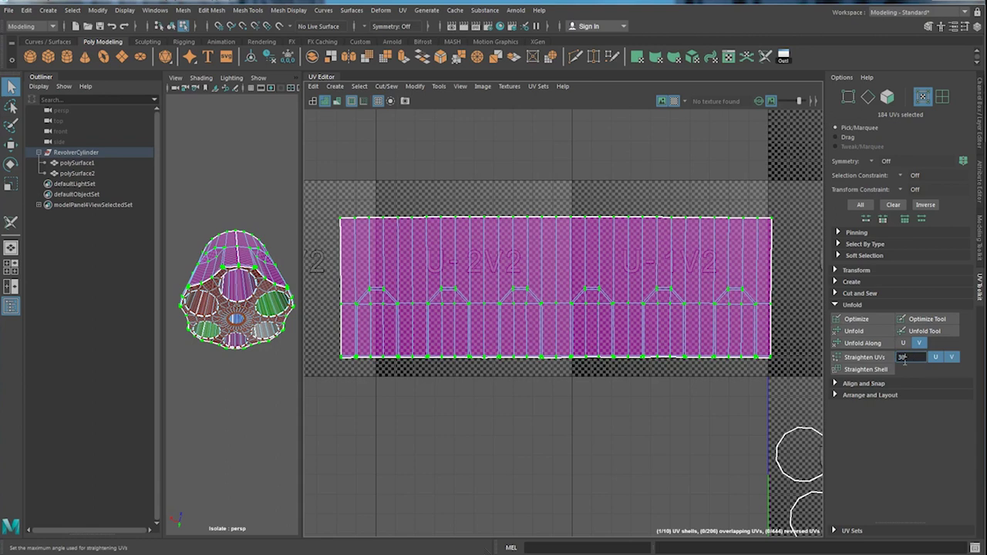
pyautogui.click(865, 358)
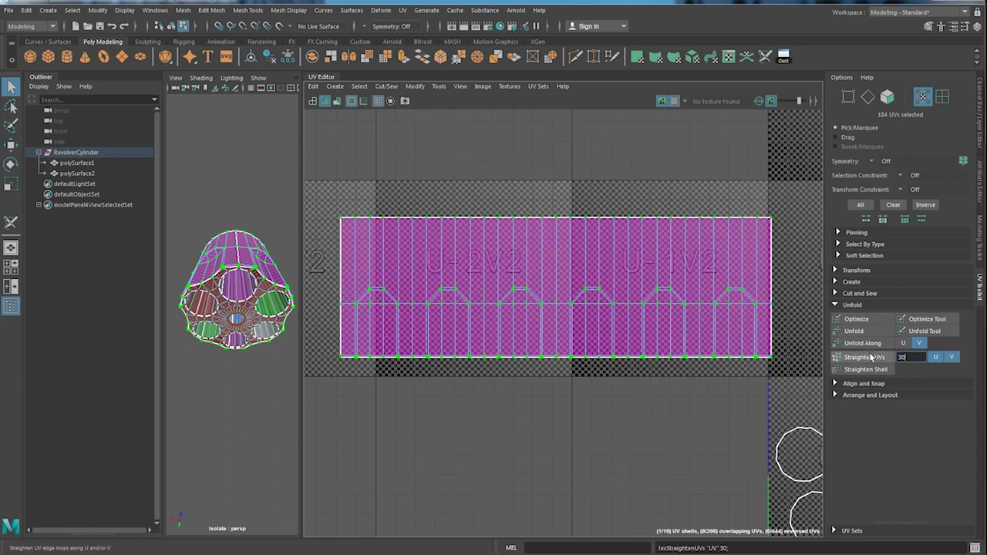
pyautogui.click(870, 359)
pyautogui.click(725, 432)
# Step: Move the lowest chamber shell out of the 0-1 UV tile, apart from the other chamber shells
pyautogui.keyDown('alt'); pyautogui.moveTo(775, 428); pyautogui.dragTo(586, 319, button='middle'); pyautogui.keyUp('alt')
pyautogui.scroll(-2, 633, 351)
pyautogui.scroll(1, 633, 355)
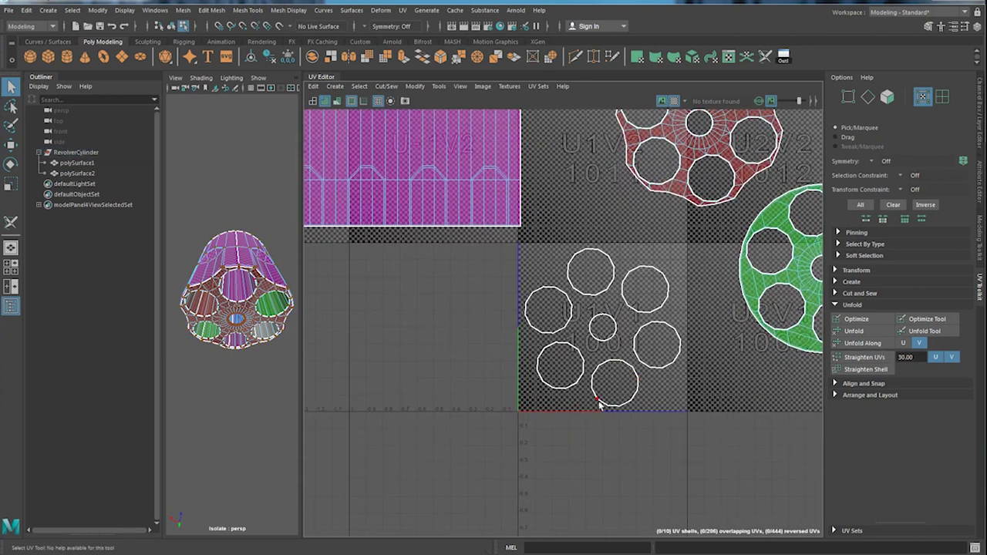
pyautogui.moveTo(614, 386); pyautogui.dragTo(562, 363, button='right')
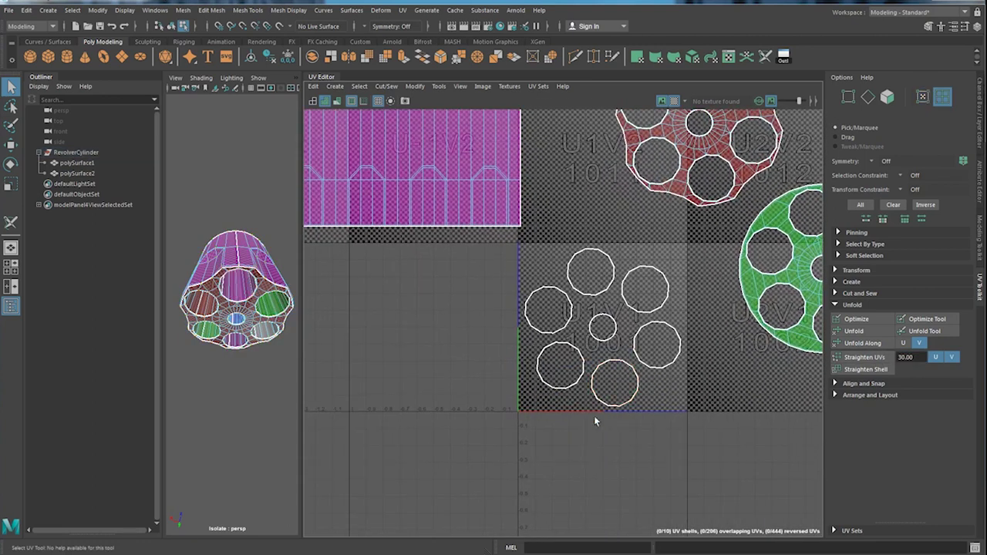
pyautogui.click(614, 389)
pyautogui.press('w')
pyautogui.moveTo(614, 396); pyautogui.dragTo(456, 362)
pyautogui.press('q')
pyautogui.keyDown('alt'); pyautogui.moveTo(500, 378); pyautogui.dragTo(550, 376, button='middle'); pyautogui.keyUp('alt')
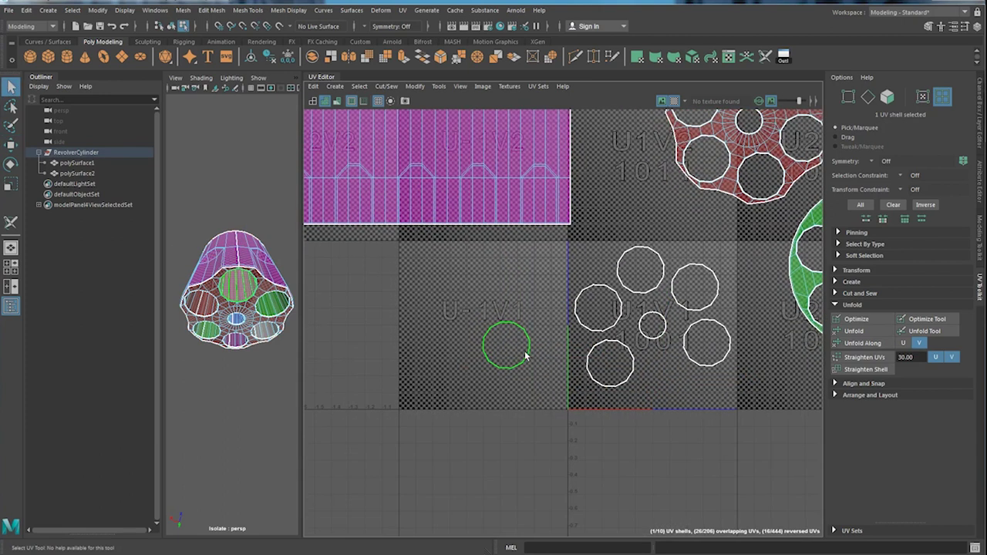
# Step: Select all UVs of the separated chamber shell and unfold it
pyautogui.moveTo(507, 352); pyautogui.dragTo(561, 352, button='right')
pyautogui.moveTo(465, 385); pyautogui.dragTo(541, 304)
pyautogui.click(860, 332)
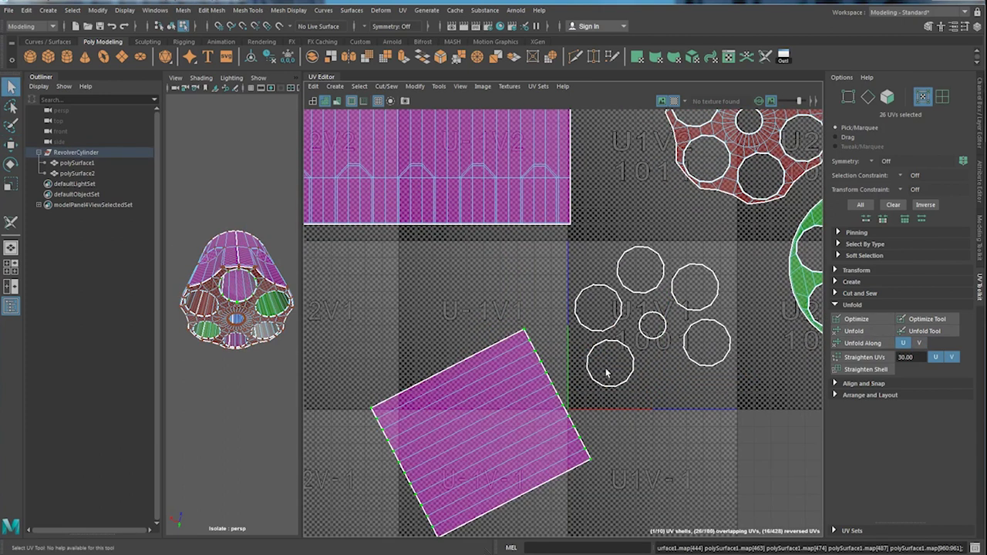
# Step: Rotate the unfolded chamber shell upright, place it beneath the side-wall shell and straighten its UVs
pyautogui.click(871, 347)
pyautogui.press('e')
pyautogui.moveTo(546, 390); pyautogui.dragTo(464, 291)
pyautogui.press('w')
pyautogui.moveTo(484, 435); pyautogui.dragTo(477, 346)
pyautogui.press('e')
pyautogui.press('q')
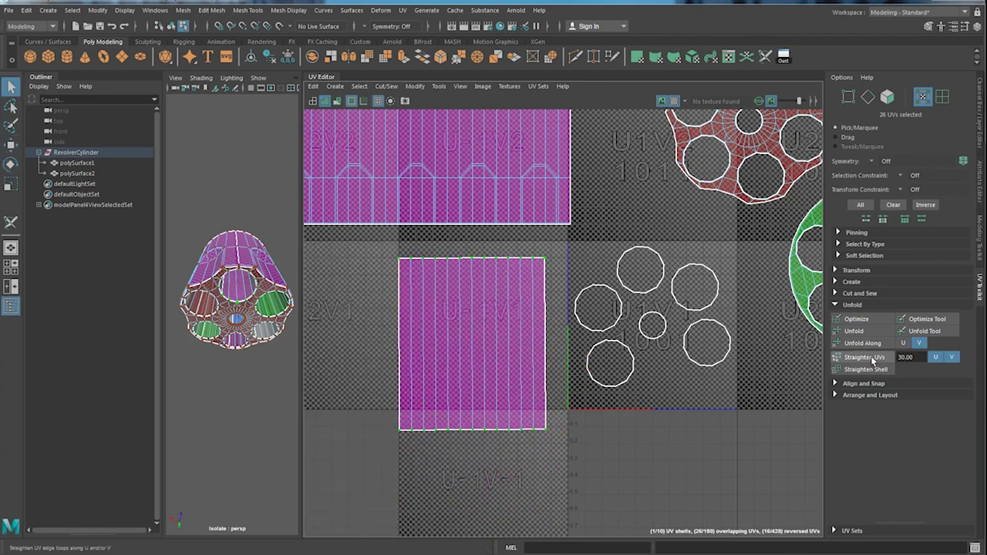
pyautogui.click(862, 357)
# Step: Unfold and straighten the second chamber shell and place it beside the first unfolded chamber
pyautogui.keyDown('alt'); pyautogui.moveTo(584, 330); pyautogui.dragTo(558, 343, button='middle'); pyautogui.keyUp('alt')
pyautogui.moveTo(552, 409); pyautogui.dragTo(619, 344)
pyautogui.click(854, 331)
pyautogui.press('w')
pyautogui.moveTo(612, 394); pyautogui.dragTo(378, 313)
pyautogui.press('q')
# Step: Unfold the third chamber shell and the centre-hole shell and place them below the first two unfolded chambers
pyautogui.moveTo(604, 315); pyautogui.dragTo(666, 253)
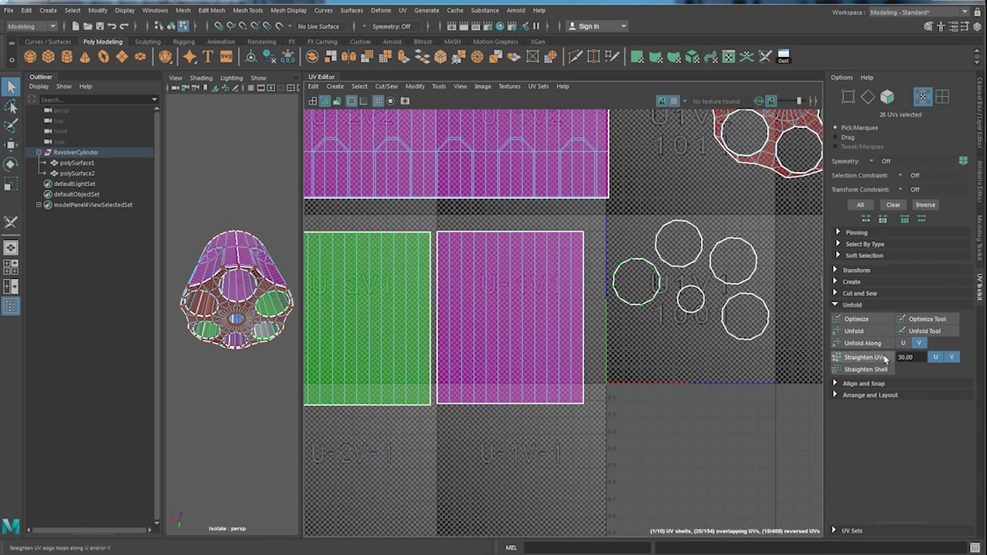
pyautogui.click(853, 331)
pyautogui.moveTo(714, 303); pyautogui.dragTo(683, 285)
pyautogui.click(856, 332)
pyautogui.press('w')
pyautogui.moveTo(647, 206); pyautogui.dragTo(636, 454)
pyautogui.keyDown('alt'); pyautogui.moveTo(717, 432); pyautogui.dragTo(627, 425, button='middle'); pyautogui.keyUp('alt')
# Step: Unfold and straighten the next two chamber shells and lay them in the row beside the centre-hole shell
pyautogui.moveTo(559, 208); pyautogui.dragTo(593, 240)
pyautogui.click(872, 332)
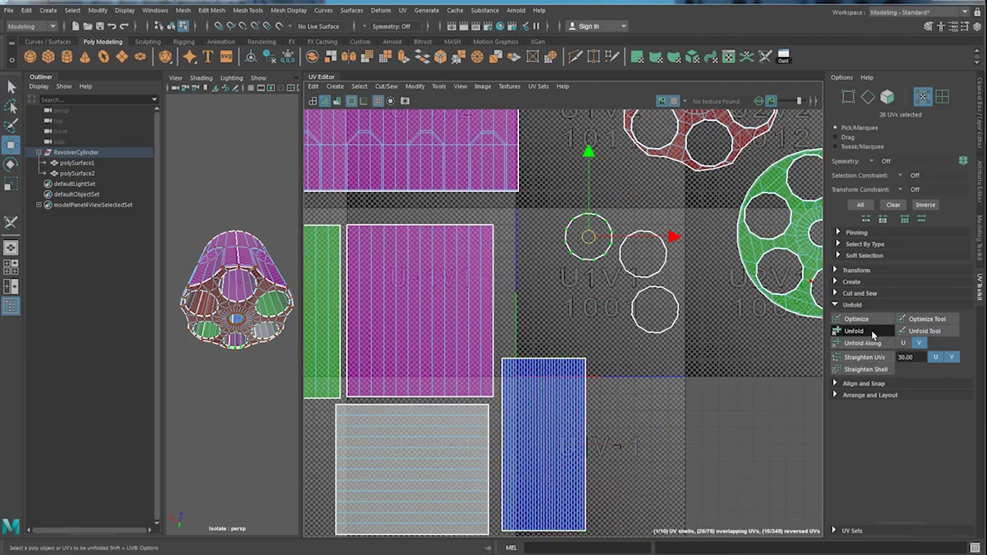
pyautogui.click(872, 344)
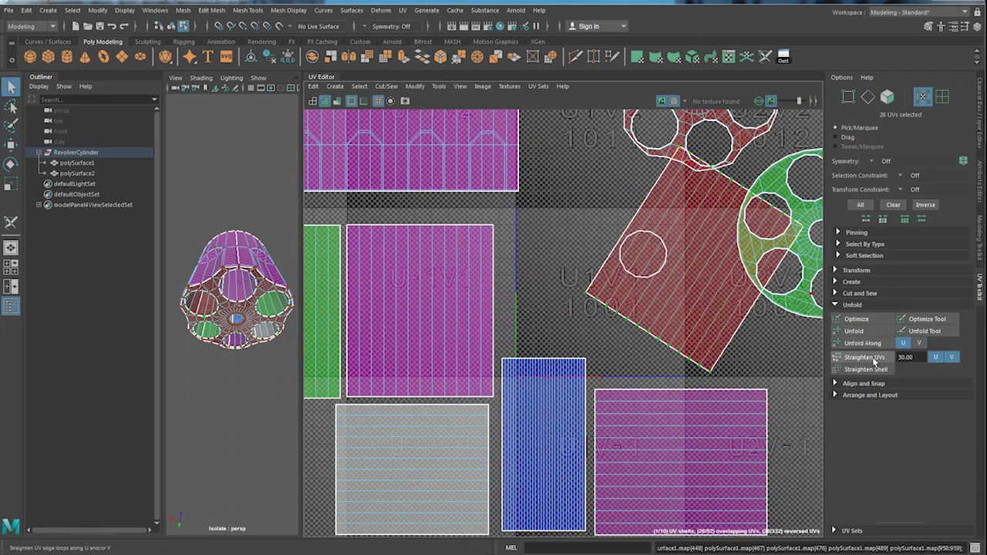
pyautogui.press('w')
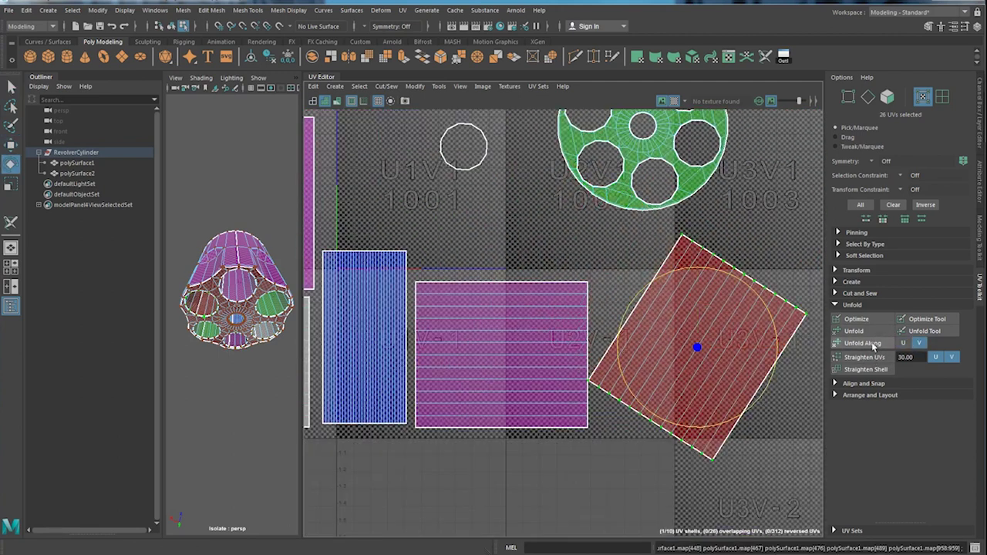
pyautogui.write('45')
pyautogui.press('Return')
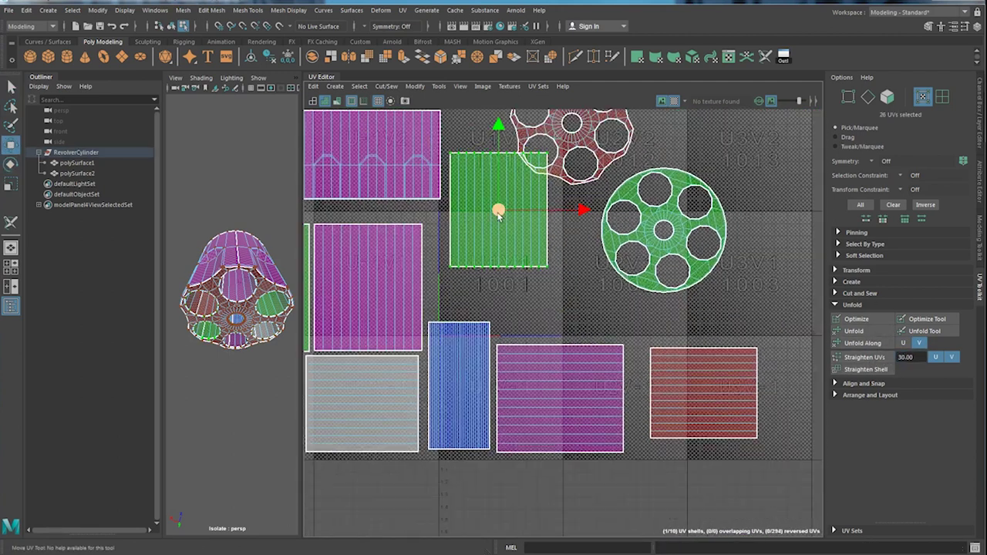
# Step: Move the last unfolded chamber shell down below the row of unfolded shells
pyautogui.moveTo(496, 207); pyautogui.dragTo(539, 461)
pyautogui.keyDown('alt'); pyautogui.moveTo(583, 399); pyautogui.dragTo(682, 271, button='middle'); pyautogui.keyUp('alt')
pyautogui.moveTo(638, 331); pyautogui.dragTo(452, 403)
# Step: Move the bottom-face shell up, farther away from the round top-face shell
pyautogui.keyDown('alt'); pyautogui.moveTo(603, 262); pyautogui.dragTo(579, 439, button='middle'); pyautogui.keyUp('alt')
pyautogui.keyDown('alt'); pyautogui.moveTo(573, 353); pyautogui.dragTo(481, 416, button='middle'); pyautogui.keyUp('alt')
pyautogui.press('q')
pyautogui.click(552, 273)
pyautogui.moveTo(555, 265); pyautogui.dragTo(517, 251, button='right')
pyautogui.click(549, 270)
pyautogui.press('w')
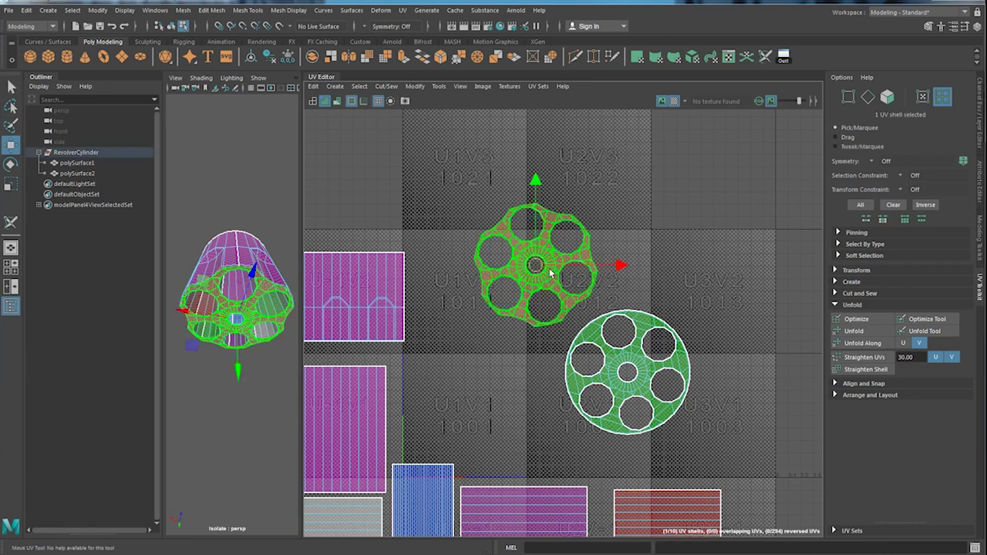
pyautogui.moveTo(537, 266); pyautogui.dragTo(513, 188)
pyautogui.press('q')
# Step: Expand the UV selection to the whole bottom-face shell and unfold it
pyautogui.keyDown('alt'); pyautogui.moveTo(523, 212); pyautogui.dragTo(528, 286, button='middle'); pyautogui.keyUp('alt')
pyautogui.keyDown('alt'); pyautogui.moveTo(529, 286); pyautogui.dragTo(579, 219, button='right'); pyautogui.keyUp('alt')
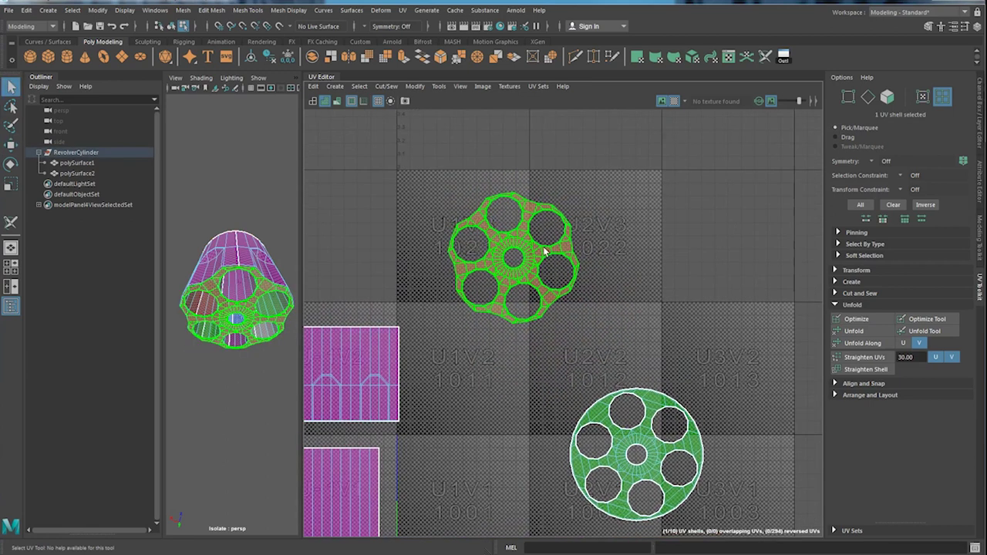
pyautogui.moveTo(545, 250); pyautogui.dragTo(626, 244, button='right')
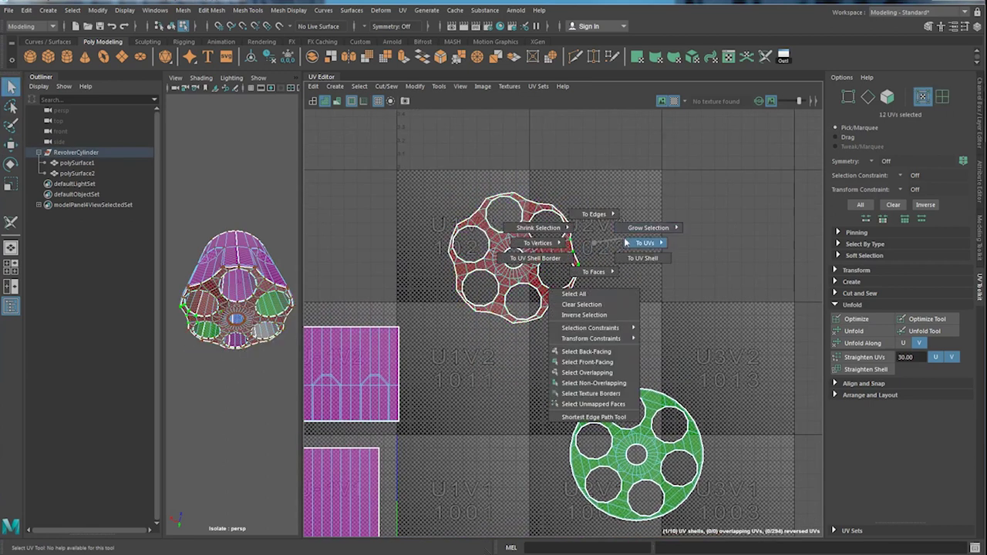
pyautogui.keyDown('shift'); pyautogui.rightClick(593, 246); pyautogui.keyUp('shift')
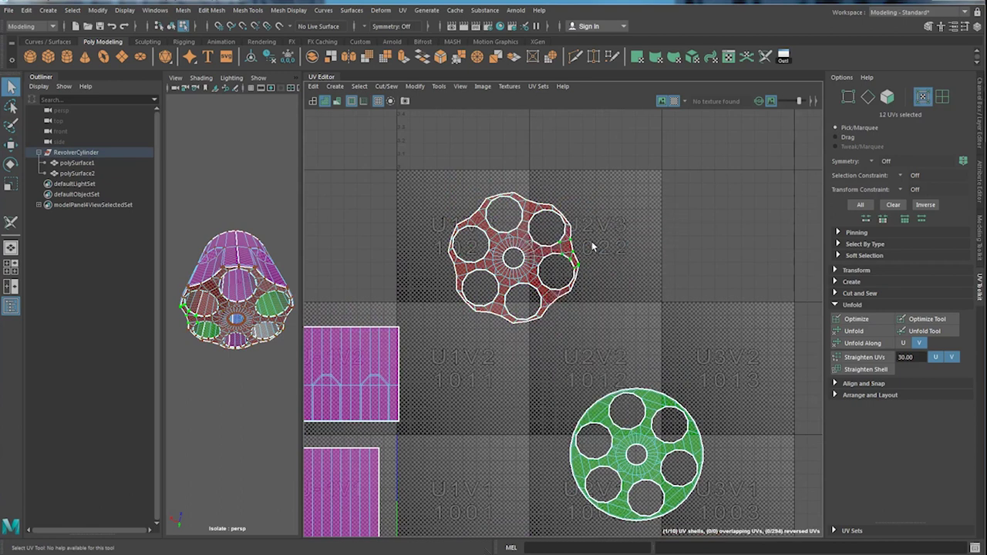
pyautogui.keyDown('ctrl'); pyautogui.rightClick(592, 246); pyautogui.keyUp('ctrl')
pyautogui.keyDown('shift'); pyautogui.moveTo(591, 246); pyautogui.dragTo(640, 258, button='right'); pyautogui.keyUp('shift')
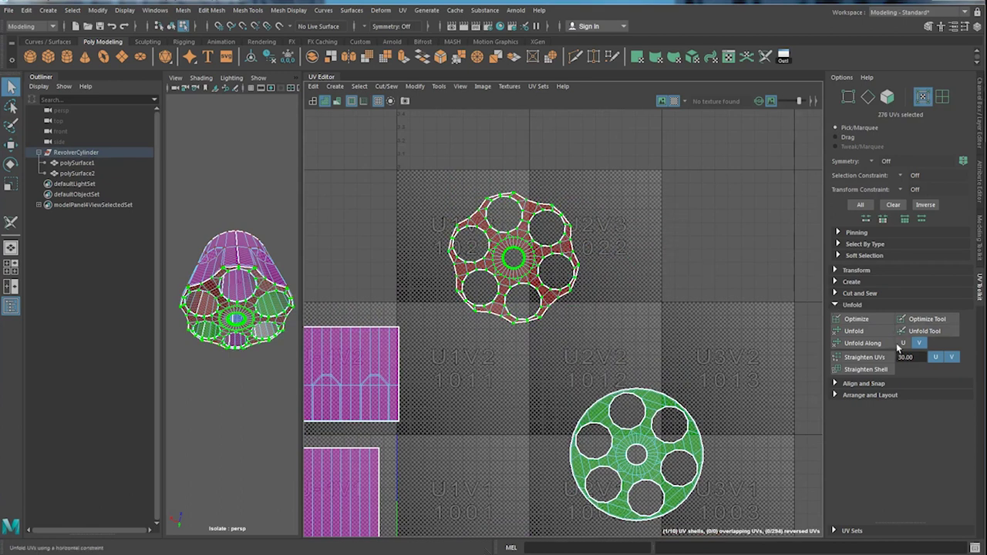
pyautogui.click(872, 333)
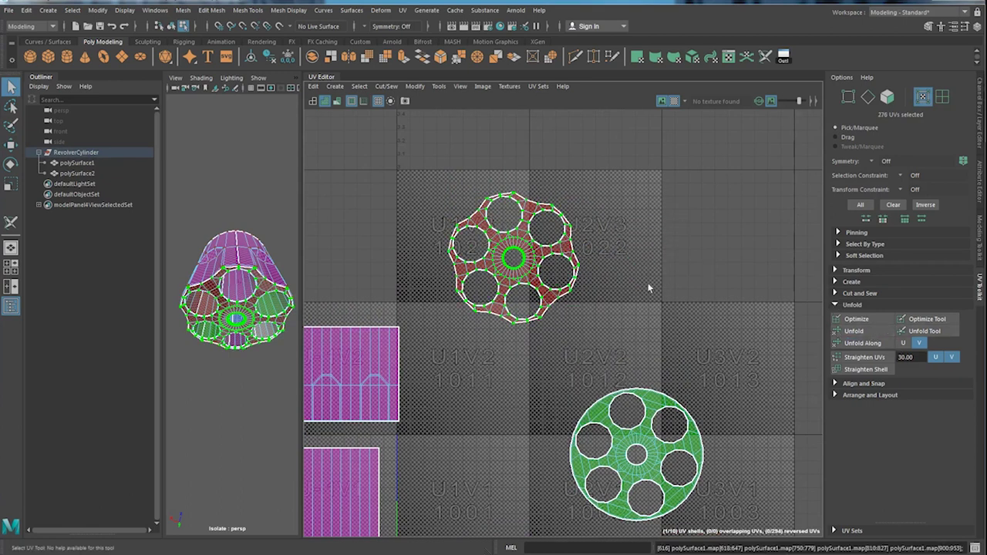
# Step: Unfold the whole round top-face shell and move it up beside the bottom-face shell
pyautogui.keyDown('alt'); pyautogui.moveTo(632, 434); pyautogui.dragTo(564, 409, button='middle'); pyautogui.keyUp('alt')
pyautogui.moveTo(524, 463); pyautogui.dragTo(726, 282)
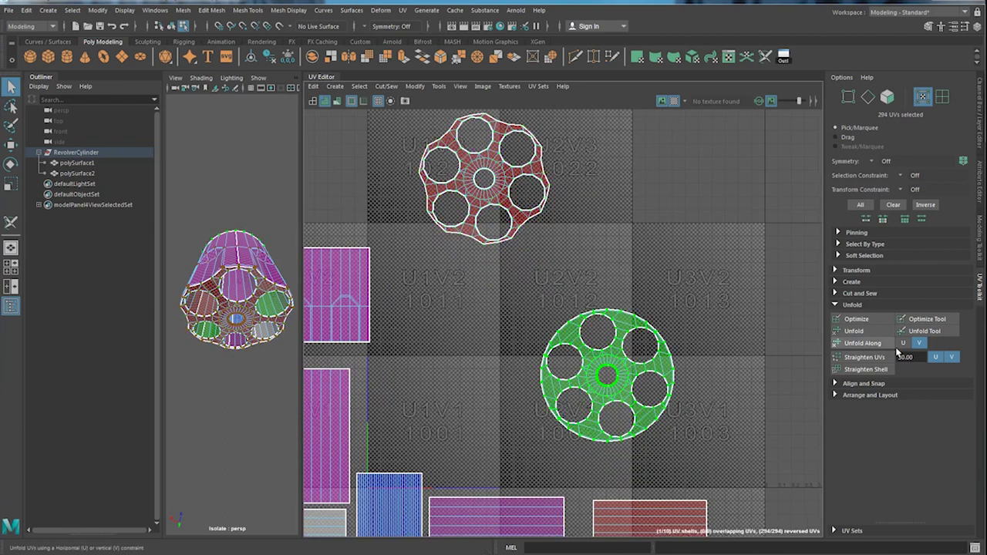
pyautogui.click(869, 335)
pyautogui.press('w')
pyautogui.scroll(1, 621, 311)
pyautogui.keyDown('alt'); pyautogui.moveTo(621, 311); pyautogui.dragTo(666, 333, button='middle'); pyautogui.keyUp('alt')
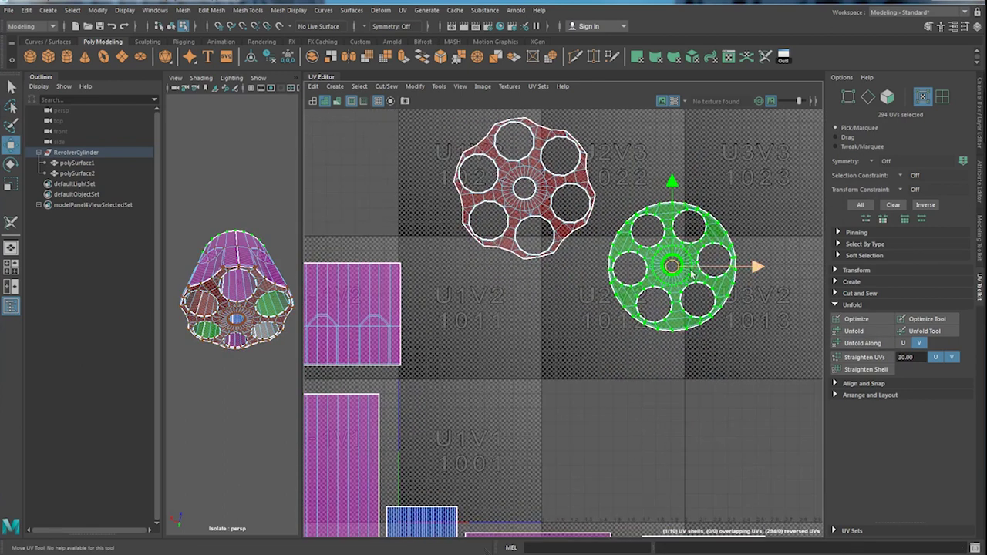
pyautogui.keyDown('alt'); pyautogui.moveTo(593, 295); pyautogui.dragTo(674, 268, button='middle'); pyautogui.keyUp('alt')
pyautogui.scroll(-1, 674, 269)
pyautogui.scroll(-2, 532, 405)
pyautogui.press('q')
pyautogui.click(401, 11)
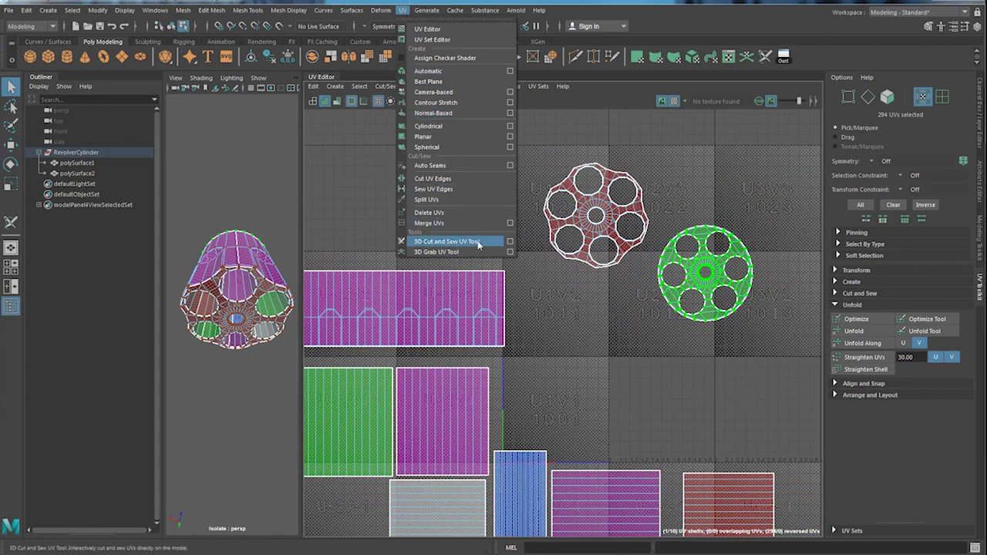
pyautogui.click(606, 354)
pyautogui.keyDown('alt'); pyautogui.moveTo(606, 353); pyautogui.dragTo(651, 310, button='middle'); pyautogui.keyUp('alt')
pyautogui.keyDown('alt'); pyautogui.moveTo(543, 332); pyautogui.dragTo(553, 287, button='middle'); pyautogui.keyUp('alt')
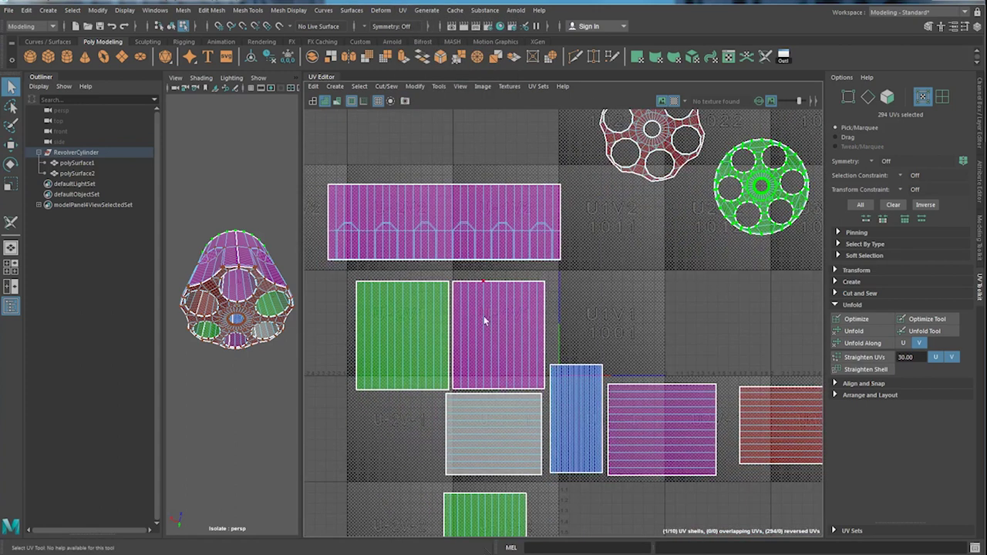
pyautogui.keyDown('alt'); pyautogui.moveTo(615, 250); pyautogui.dragTo(553, 317, button='middle'); pyautogui.keyUp('alt')
pyautogui.scroll(1, 613, 205)
pyautogui.keyDown('alt'); pyautogui.moveTo(614, 205); pyautogui.dragTo(600, 220, button='middle'); pyautogui.keyUp('alt')
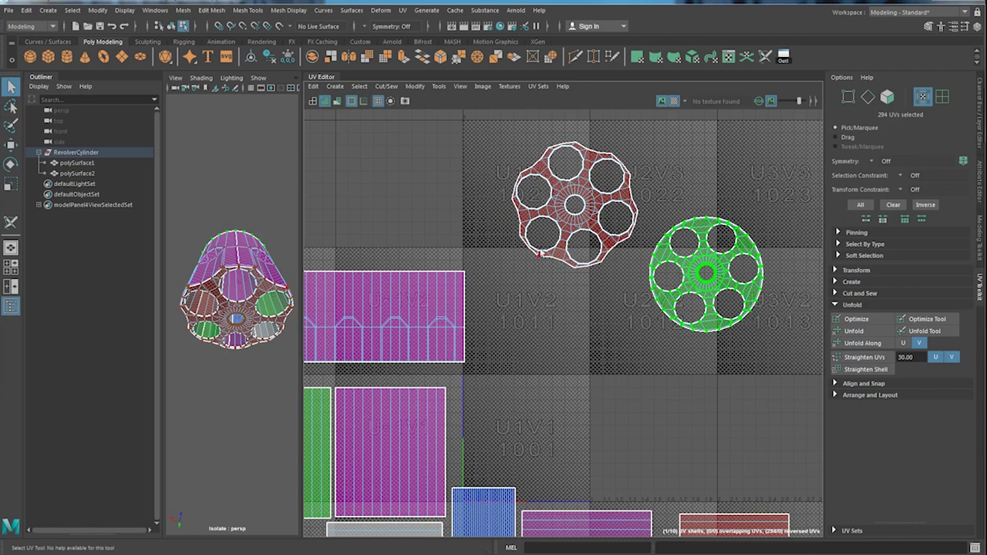
pyautogui.scroll(-1, 655, 220)
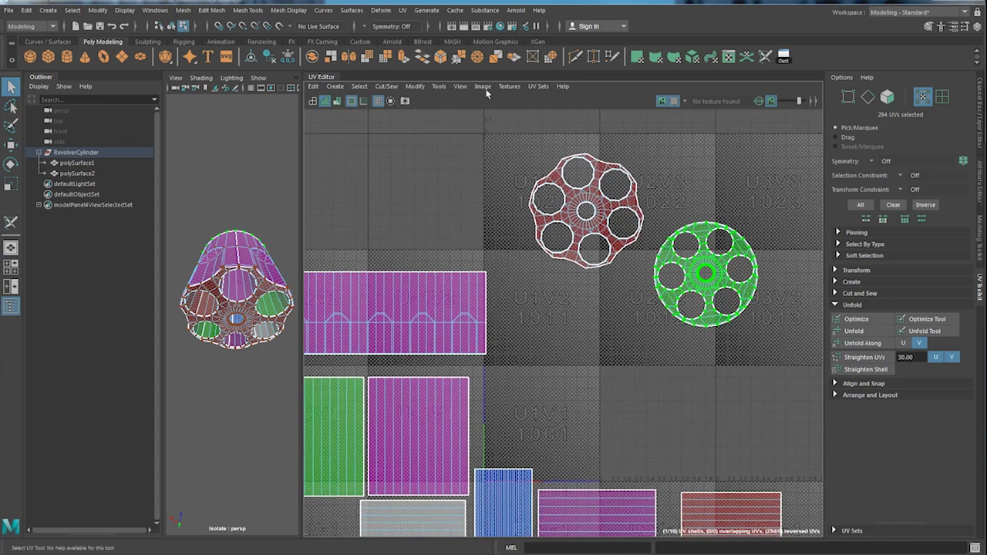
# Step: Set the shaded UV display's color mode to Front and Back Facing and apply it
pyautogui.click(461, 86)
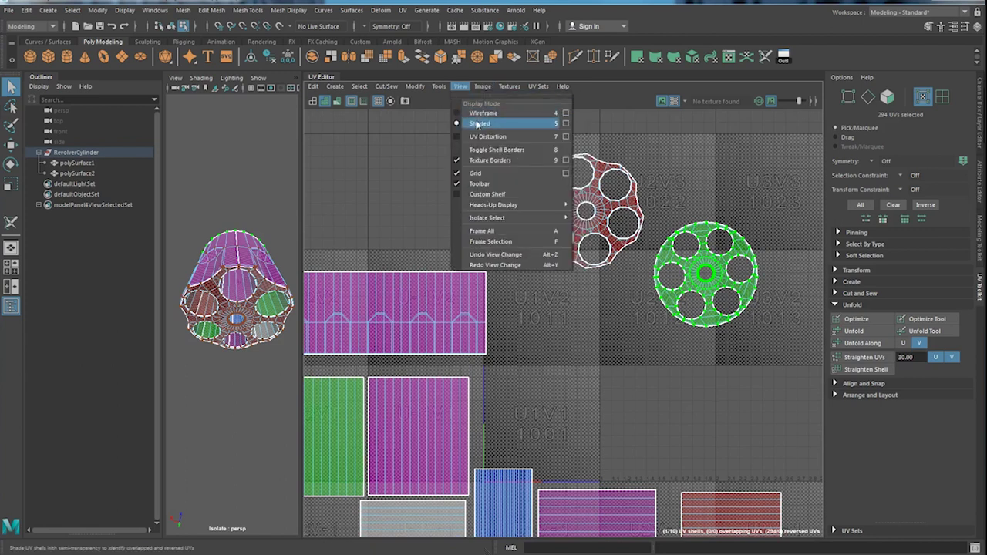
pyautogui.click(566, 123)
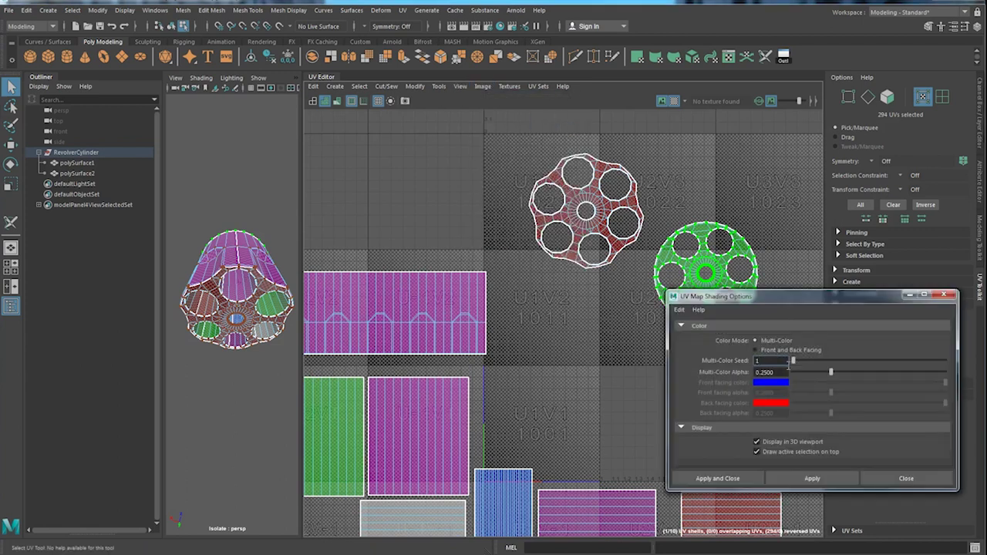
pyautogui.click(757, 350)
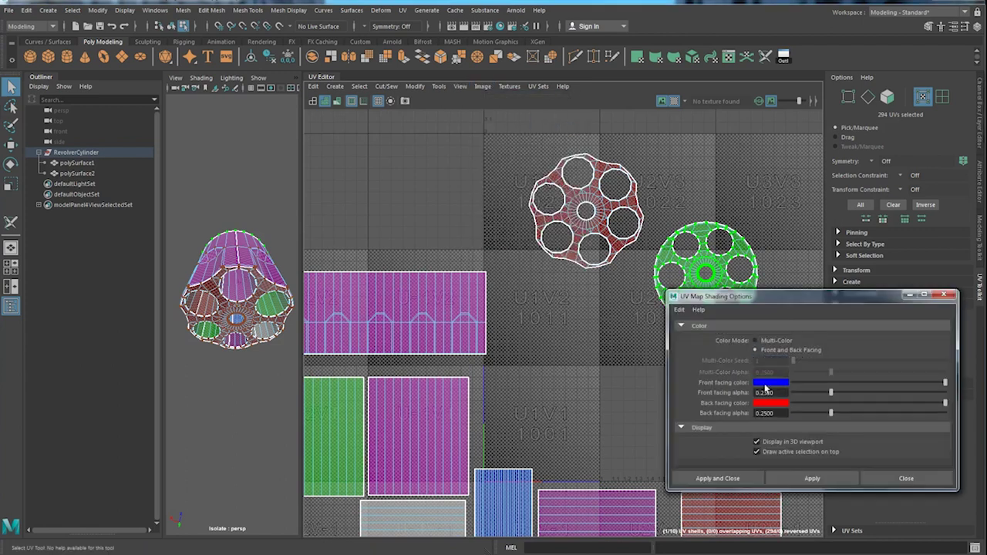
pyautogui.click(812, 478)
pyautogui.moveTo(730, 308); pyautogui.dragTo(602, 300)
pyautogui.click(852, 305)
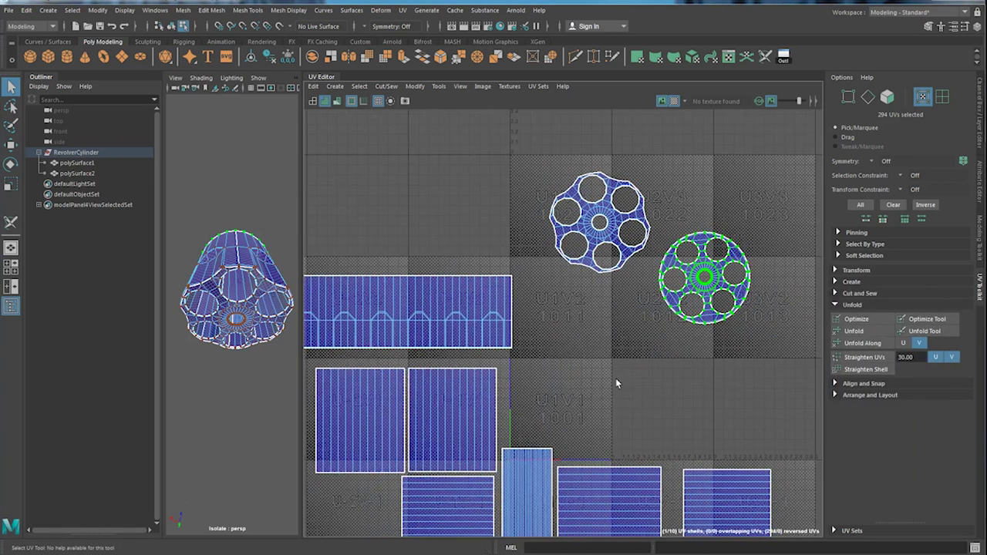
# Step: Examine the facing colours of all UV shells and the checker pattern on the cylinder's outer wall
pyautogui.keyDown('alt'); pyautogui.moveTo(616, 383); pyautogui.dragTo(685, 369, button='middle'); pyautogui.keyUp('alt')
pyautogui.scroll(-1, 613, 386)
pyautogui.scroll(3, 503, 333)
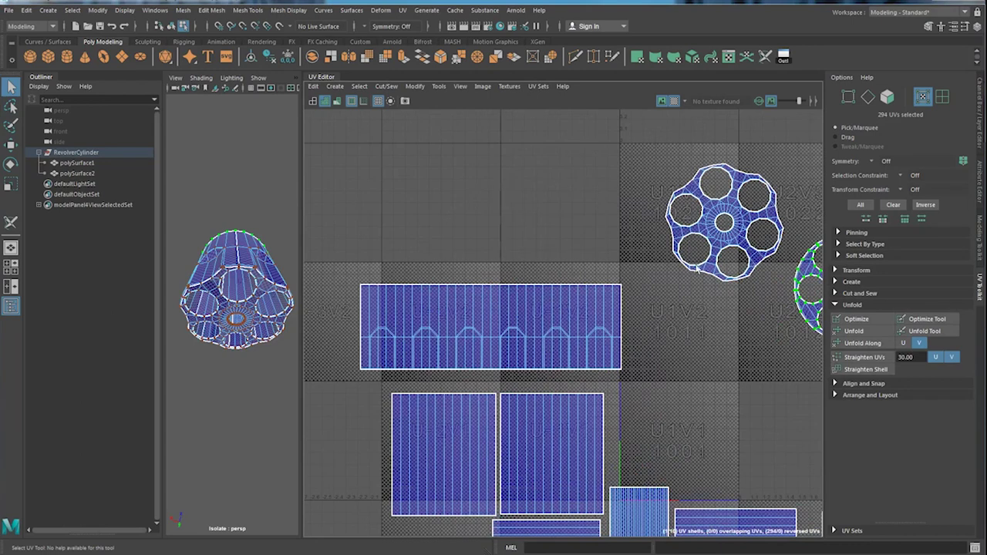
pyautogui.keyDown('alt'); pyautogui.moveTo(690, 264); pyautogui.dragTo(678, 264, button='middle'); pyautogui.keyUp('alt')
pyautogui.scroll(4, 541, 332)
pyautogui.keyDown('alt'); pyautogui.moveTo(541, 332); pyautogui.dragTo(482, 326, button='middle'); pyautogui.keyUp('alt')
pyautogui.scroll(-1, 703, 272)
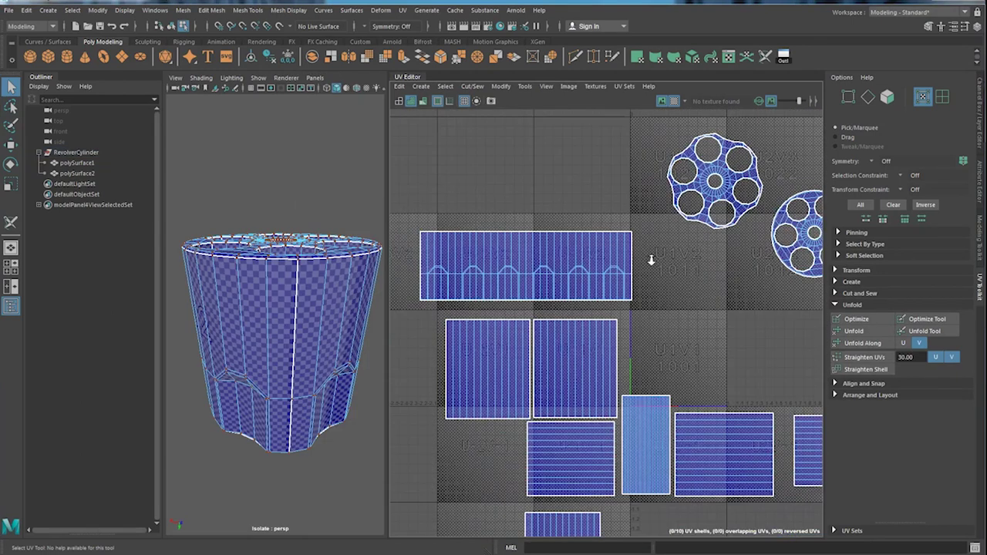
pyautogui.scroll(-2, 650, 260)
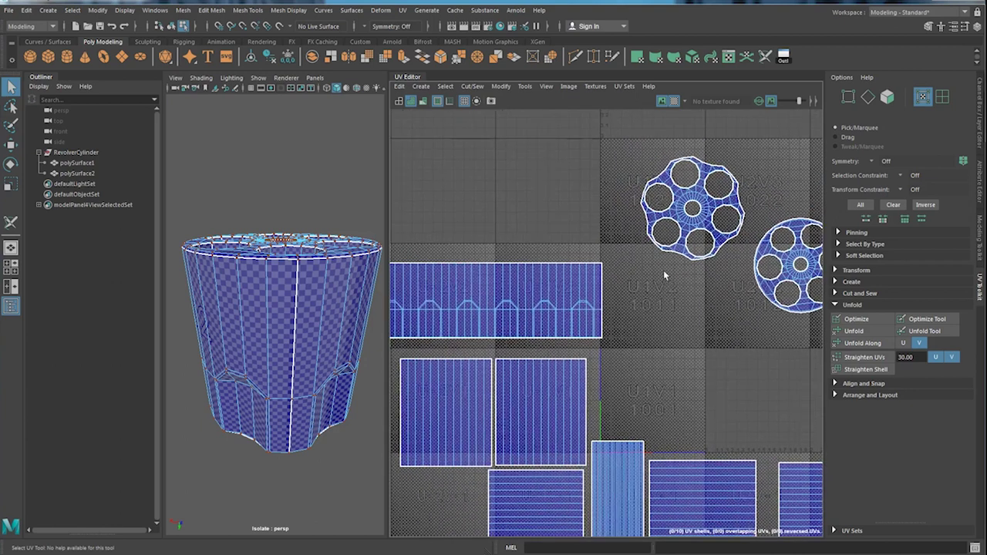
pyautogui.keyDown('alt'); pyautogui.moveTo(648, 319); pyautogui.dragTo(704, 241, button='middle'); pyautogui.keyUp('alt')
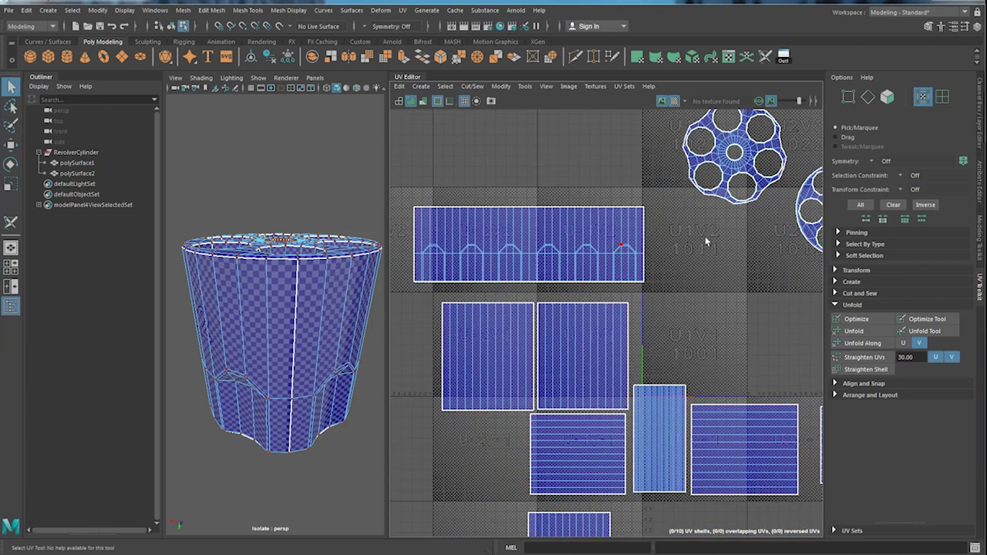
pyautogui.scroll(1, 692, 251)
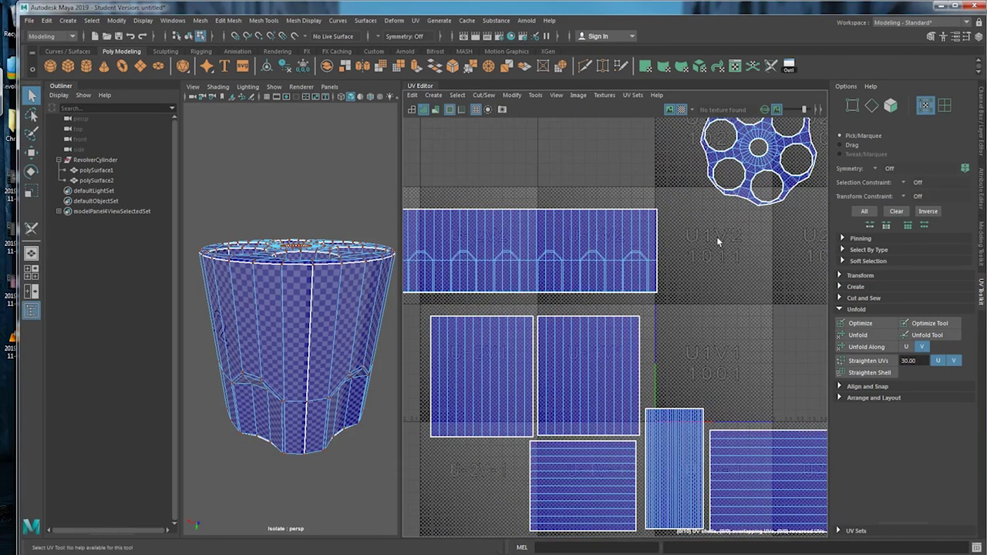
pyautogui.scroll(1, 683, 244)
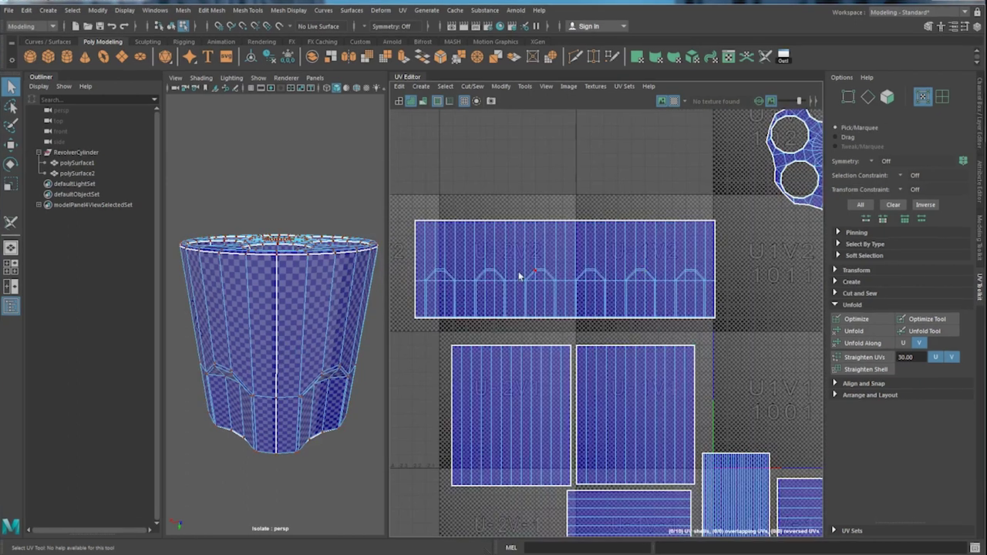
# Step: Select the long outer-wall shell and pick up its texel density at map size 512
pyautogui.moveTo(409, 209); pyautogui.dragTo(754, 340)
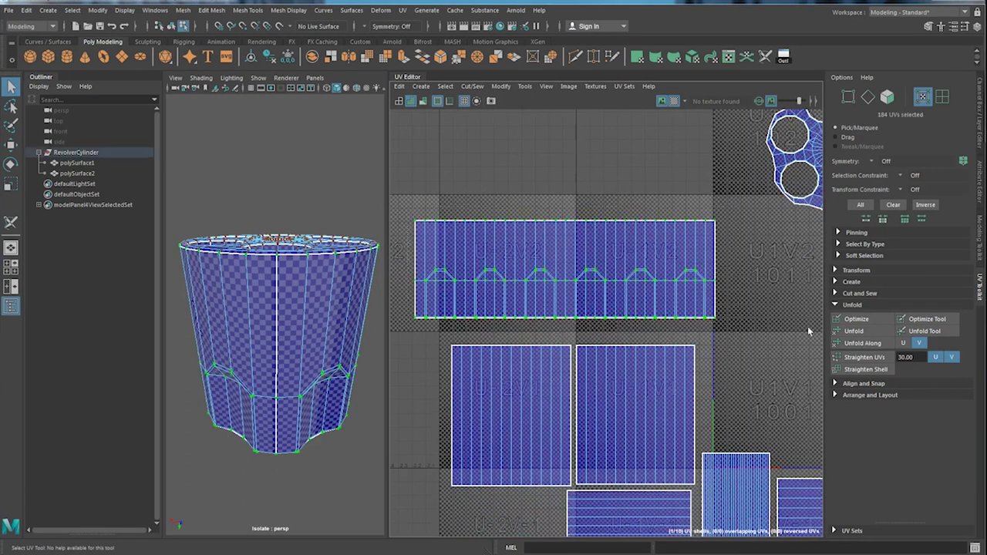
pyautogui.click(854, 270)
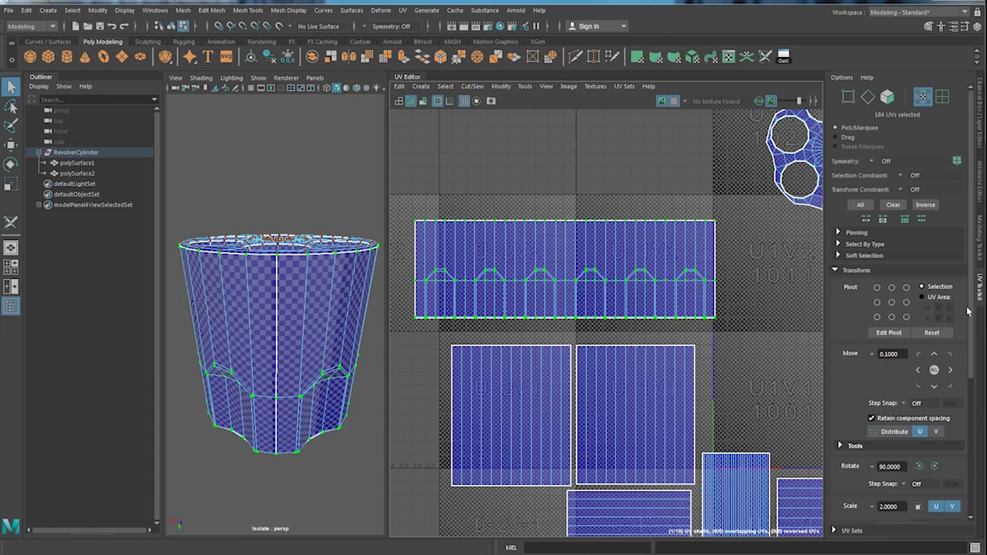
pyautogui.scroll(-2, 970, 347)
pyautogui.click(880, 387)
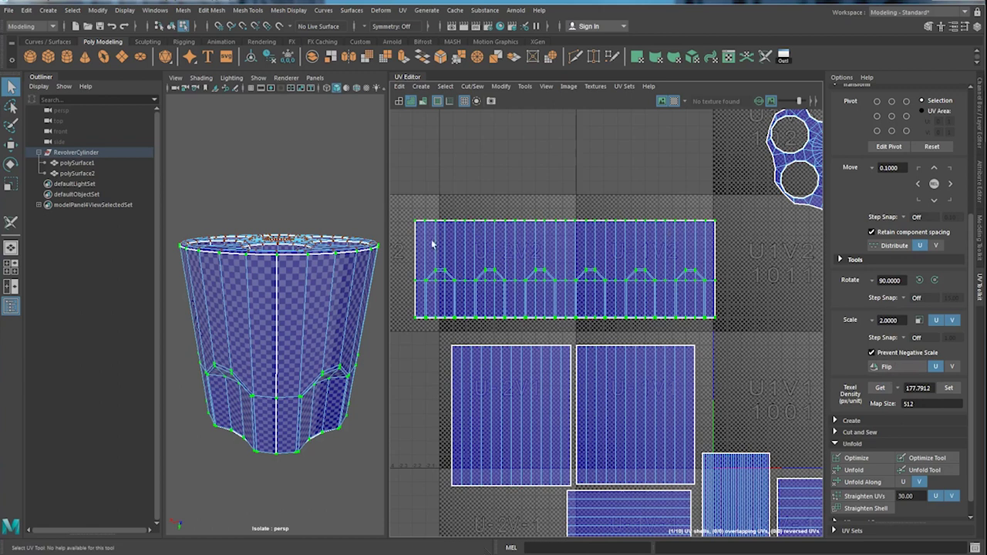
# Step: Invert the selection to all the other shells and set their texel density to 177.7912 px/unit, checking the checker size on the model
pyautogui.scroll(-6, 606, 306)
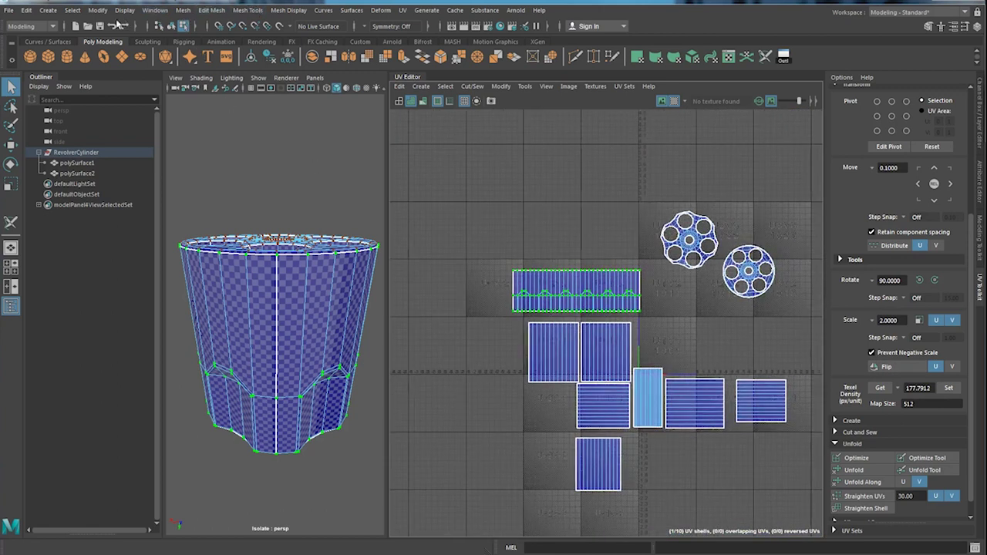
pyautogui.click(74, 10)
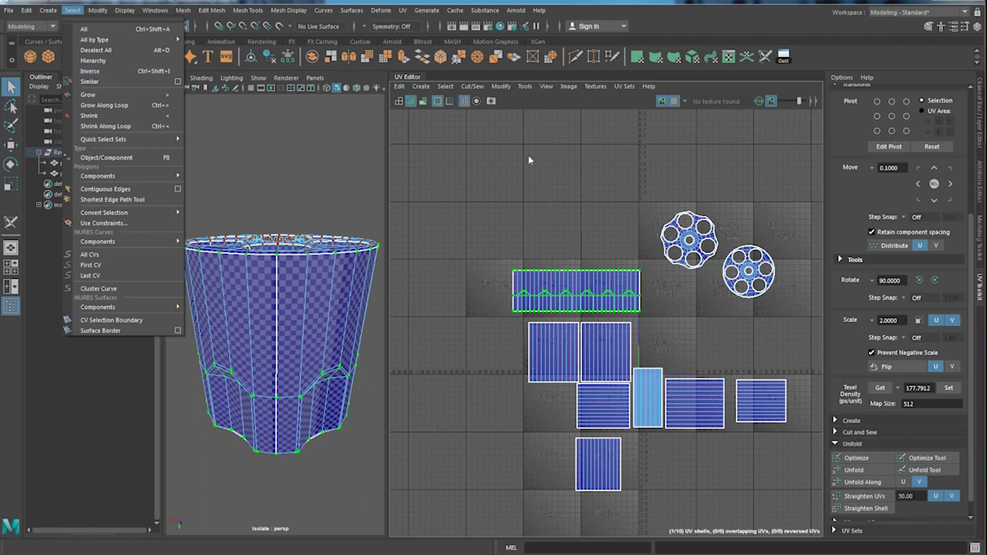
pyautogui.click(602, 198)
pyautogui.scroll(2, 594, 200)
pyautogui.hotkey('ctrl', 'shift', 'i')
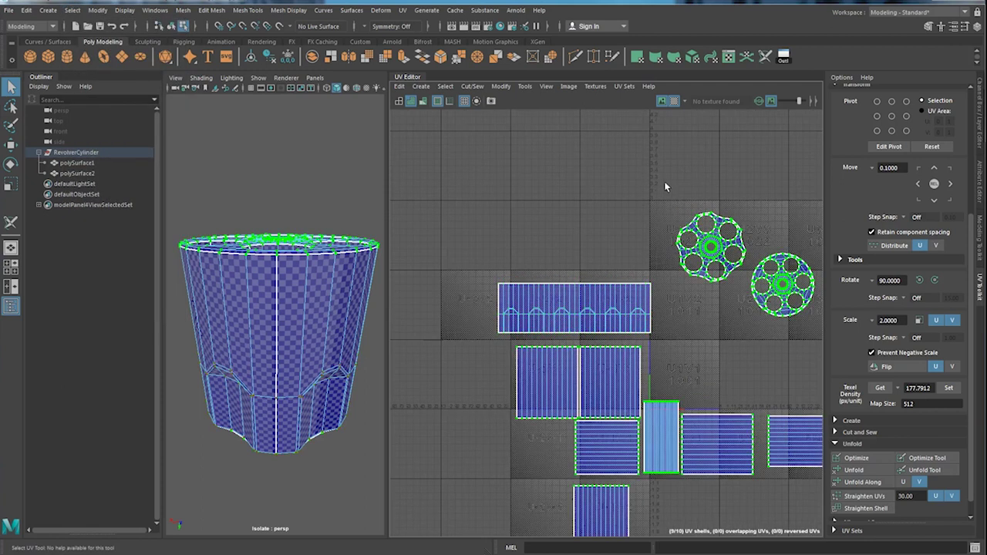
pyautogui.scroll(-1, 676, 333)
pyautogui.keyDown('alt'); pyautogui.moveTo(678, 322); pyautogui.dragTo(611, 309, button='middle'); pyautogui.keyUp('alt')
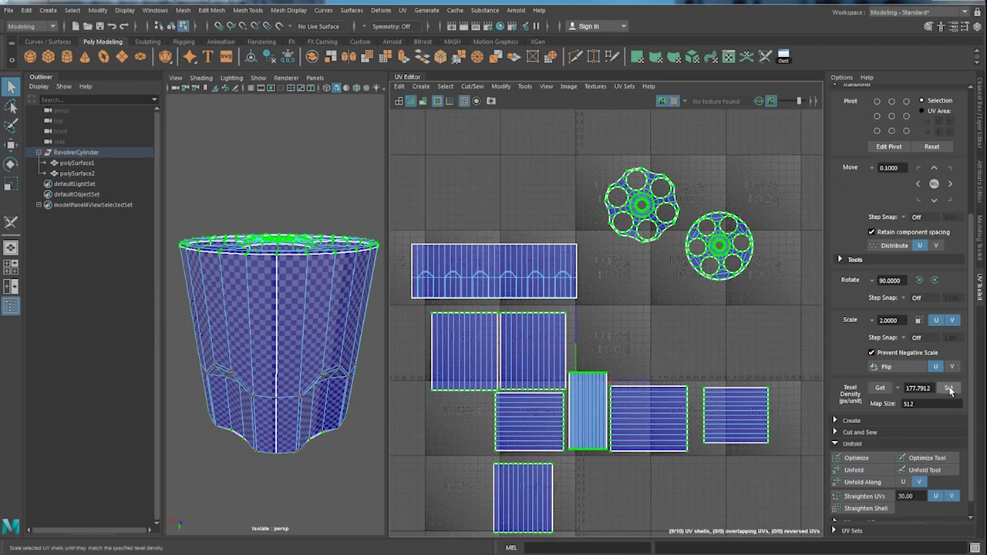
pyautogui.click(950, 388)
pyautogui.scroll(6, 315, 398)
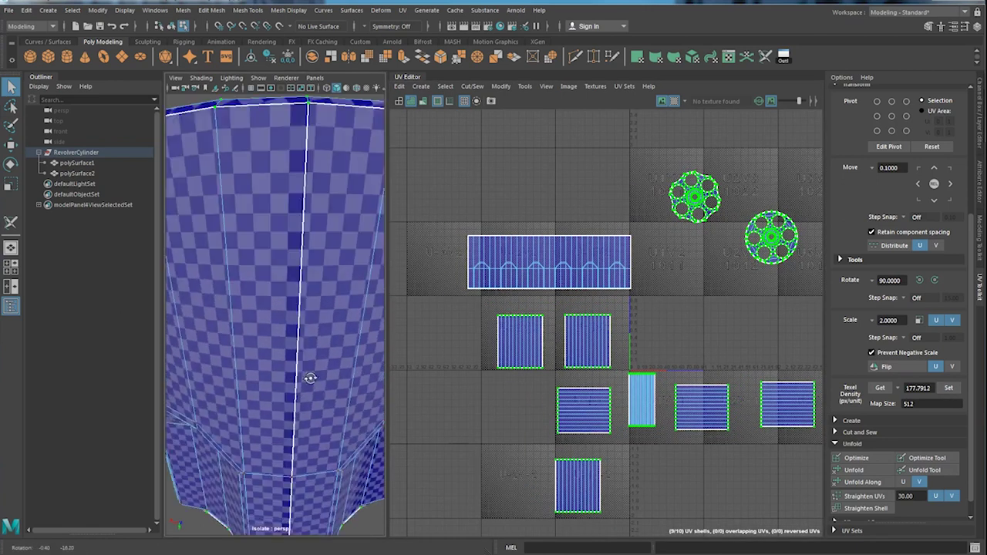
pyautogui.scroll(-5, 263, 421)
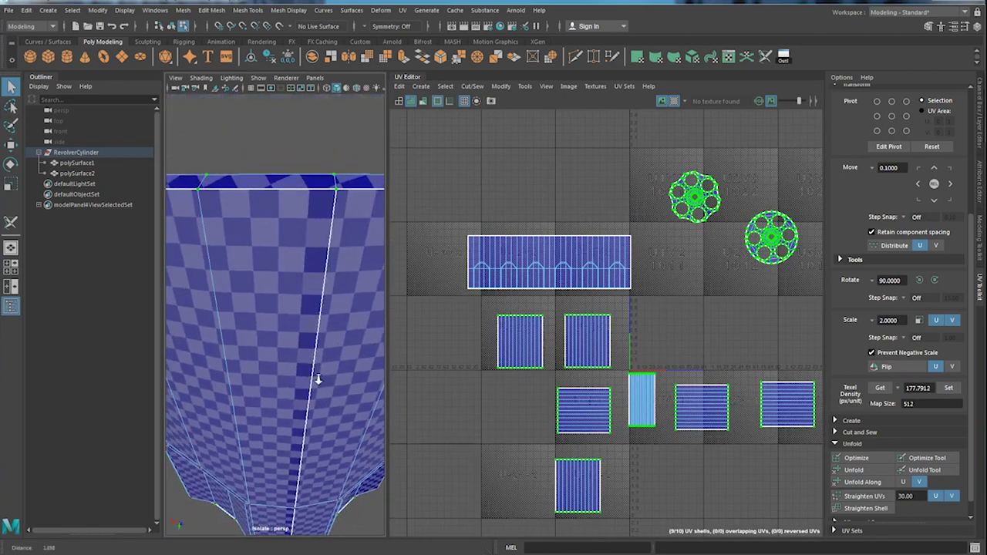
pyautogui.keyDown('alt'); pyautogui.moveTo(325, 366); pyautogui.dragTo(333, 368, button='right'); pyautogui.keyUp('alt')
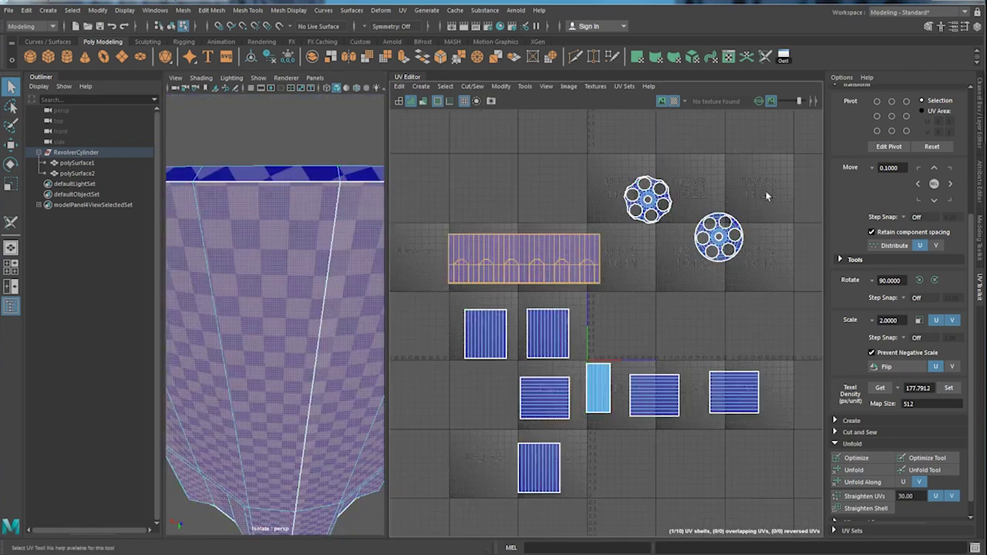
# Step: Select all ten UV shells as whole shells, scale them down to under half size and move them towards the U1V1 tile
pyautogui.moveTo(769, 164); pyautogui.dragTo(451, 495)
pyautogui.press('e')
pyautogui.press('r')
pyautogui.moveTo(602, 334); pyautogui.dragTo(558, 361)
pyautogui.press('w')
pyautogui.moveTo(558, 360); pyautogui.dragTo(613, 300, button='middle')
pyautogui.press('q')
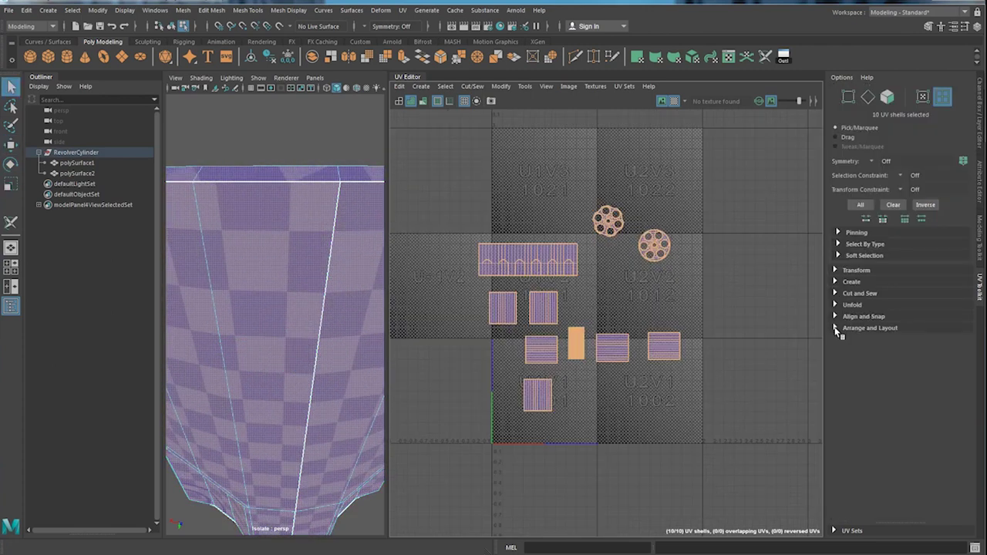
# Step: Pack all selected shells into the U1V1 tile with Layout, try Layout Along U, and run Layout again
pyautogui.click(837, 328)
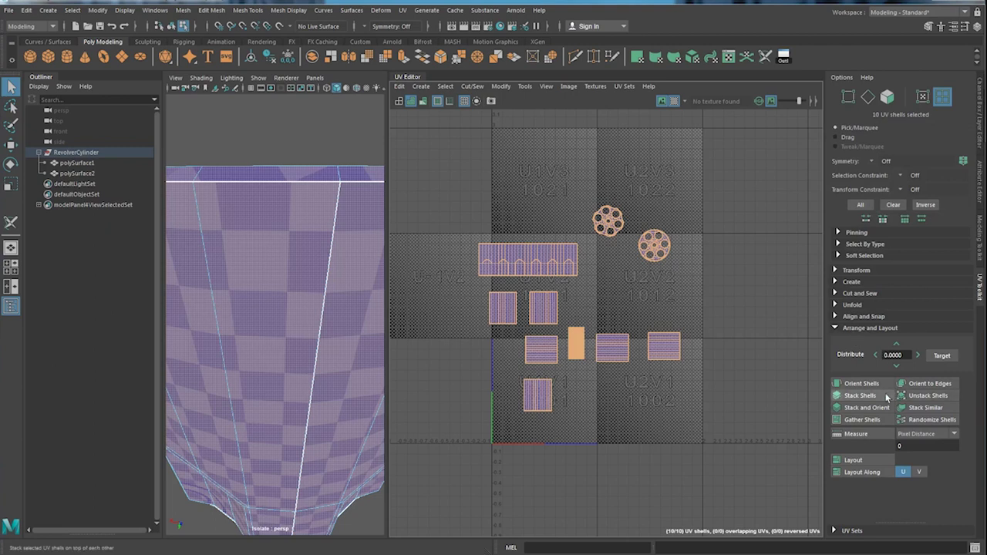
pyautogui.click(864, 460)
pyautogui.keyDown('alt'); pyautogui.moveTo(572, 377); pyautogui.dragTo(670, 344, button='right'); pyautogui.keyUp('alt')
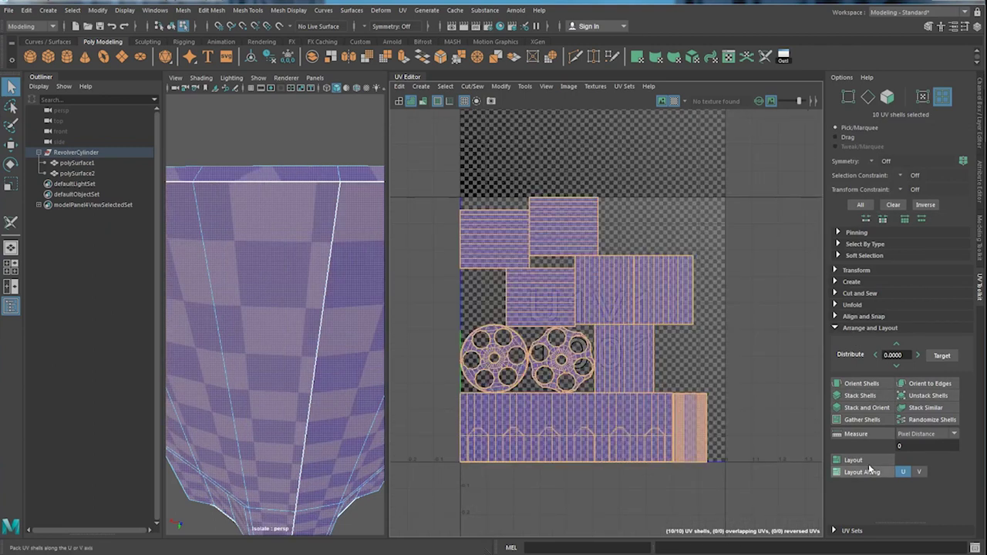
pyautogui.click(862, 472)
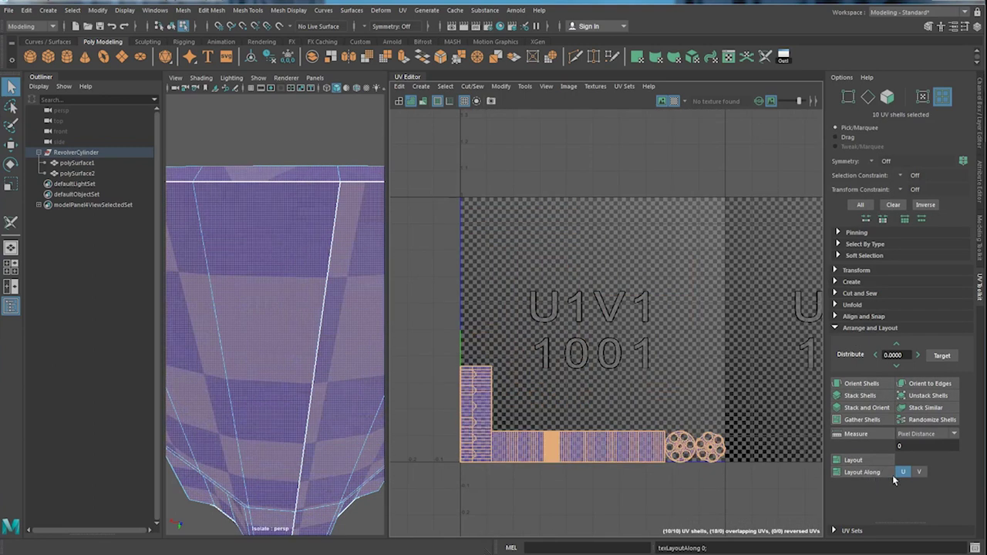
pyautogui.click(866, 461)
pyautogui.press('f')
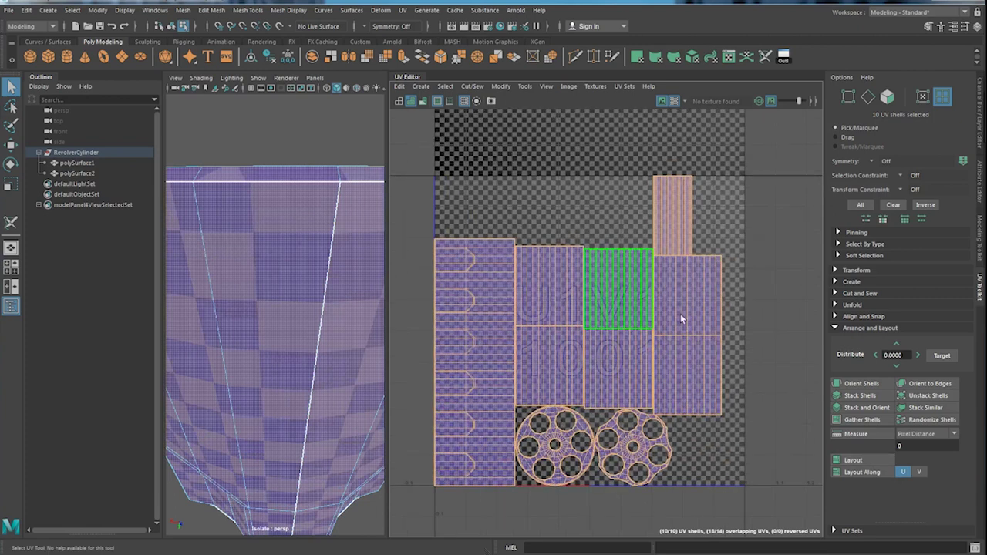
# Step: Select the two round face shells and move them up above the long outer-wall shell
pyautogui.keyDown('alt'); pyautogui.moveTo(680, 319); pyautogui.dragTo(690, 301, button='middle'); pyautogui.keyUp('alt')
pyautogui.moveTo(667, 395); pyautogui.dragTo(539, 347)
pyautogui.press('w')
pyautogui.moveTo(595, 403); pyautogui.dragTo(531, 194)
# Step: Select all the shells, scale them down slightly and nudge them so they sit inside the U1V1 tile
pyautogui.moveTo(715, 181); pyautogui.dragTo(431, 487)
pyautogui.press('r')
pyautogui.press('w')
pyautogui.moveTo(579, 316)
pyautogui.mouseDown()
pyautogui.moveTo(567, 318)
pyautogui.moveTo(572, 326)
pyautogui.mouseUp()
# Step: Move the six chamber shells down beside the outer-wall shell and space their three columns slightly apart
pyautogui.moveTo(723, 302); pyautogui.dragTo(552, 371)
pyautogui.moveTo(610, 340); pyautogui.dragTo(610, 411)
pyautogui.moveTo(730, 322); pyautogui.dragTo(609, 435)
pyautogui.moveTo(642, 409); pyautogui.dragTo(644, 407)
pyautogui.moveTo(716, 373); pyautogui.dragTo(669, 435)
pyautogui.moveTo(676, 411); pyautogui.dragTo(677, 404)
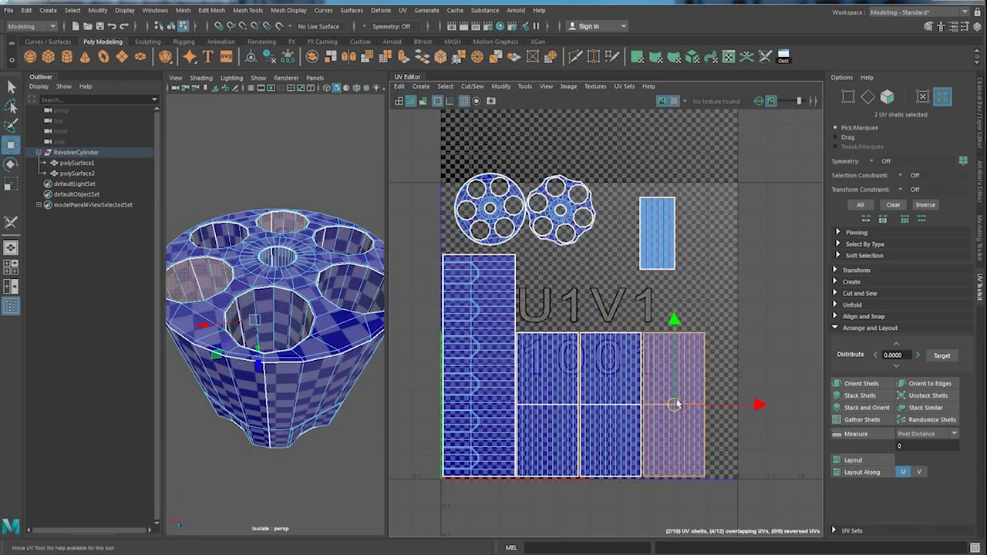
# Step: Move the narrow centre-hole shell down to the end of the lower row of chamber shells
pyautogui.click(657, 233)
pyautogui.moveTo(660, 233); pyautogui.dragTo(729, 440)
pyautogui.press('q')
# Step: Move the two round face shells into the free space directly above the chamber shells
pyautogui.keyDown('alt'); pyautogui.moveTo(610, 368); pyautogui.dragTo(656, 236, button='right'); pyautogui.keyUp('alt')
pyautogui.moveTo(657, 236); pyautogui.dragTo(432, 177)
pyautogui.press('w')
pyautogui.moveTo(532, 231); pyautogui.dragTo(620, 339)
# Step: Examine the cylinder's end face and chamber holes on the model and the spacing of the packed UV shells
pyautogui.keyDown('alt'); pyautogui.moveTo(278, 339); pyautogui.dragTo(260, 351, button='right'); pyautogui.keyUp('alt')
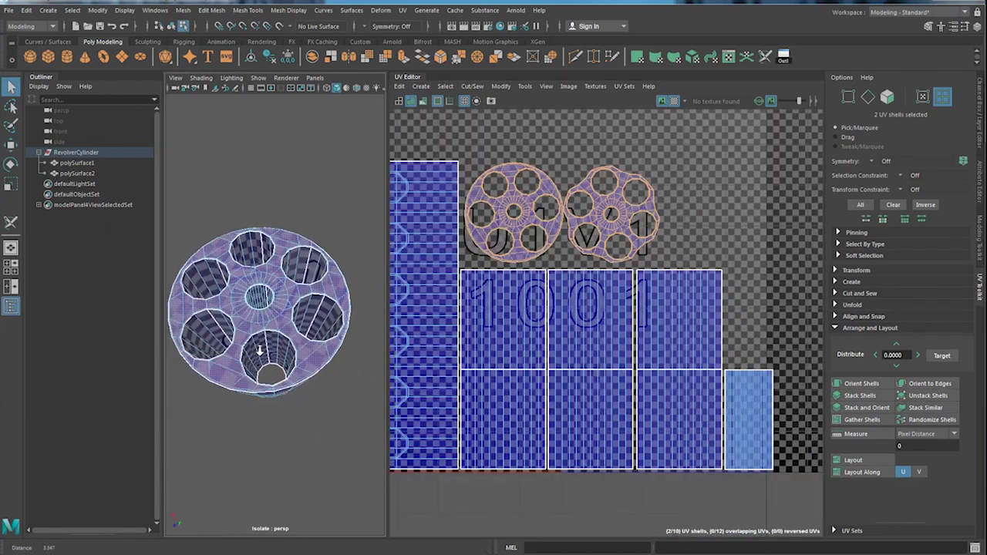
pyautogui.keyDown('alt'); pyautogui.moveTo(260, 350); pyautogui.dragTo(287, 317); pyautogui.keyUp('alt')
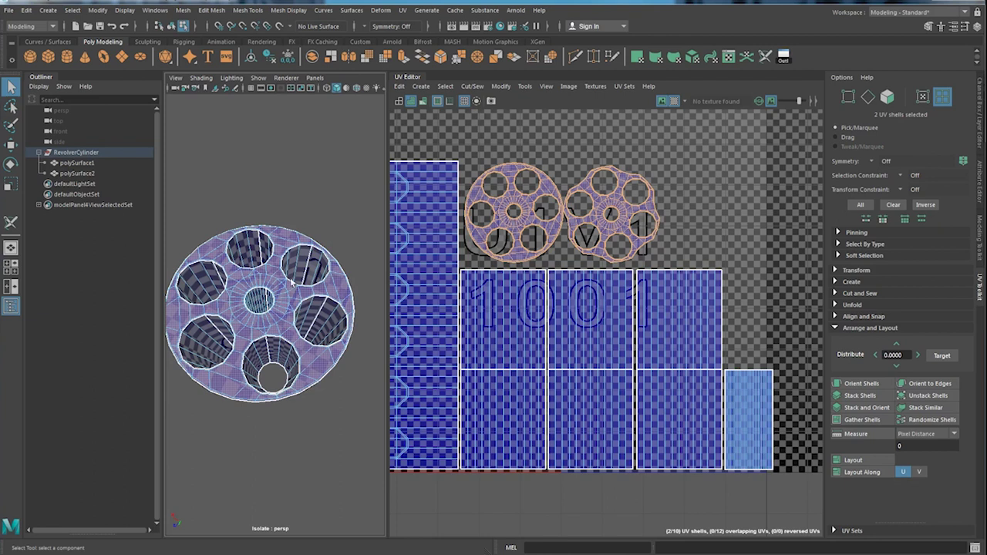
pyautogui.keyDown('alt'); pyautogui.moveTo(291, 283); pyautogui.dragTo(331, 333); pyautogui.keyUp('alt')
pyautogui.keyDown('alt'); pyautogui.moveTo(649, 342); pyautogui.dragTo(653, 334, button='middle'); pyautogui.keyUp('alt')
pyautogui.keyDown('alt'); pyautogui.moveTo(654, 335); pyautogui.dragTo(657, 338, button='right'); pyautogui.keyUp('alt')
pyautogui.keyDown('alt'); pyautogui.moveTo(662, 338); pyautogui.dragTo(628, 325, button='middle'); pyautogui.keyUp('alt')
pyautogui.keyDown('alt'); pyautogui.moveTo(631, 326); pyautogui.dragTo(579, 354, button='right'); pyautogui.keyUp('alt')
pyautogui.keyDown('alt'); pyautogui.moveTo(613, 342); pyautogui.dragTo(665, 346, button='middle'); pyautogui.keyUp('alt')
pyautogui.keyDown('alt'); pyautogui.moveTo(633, 343); pyautogui.dragTo(570, 340, button='right'); pyautogui.keyUp('alt')
pyautogui.keyDown('alt'); pyautogui.moveTo(621, 358); pyautogui.dragTo(595, 337, button='middle'); pyautogui.keyUp('alt')
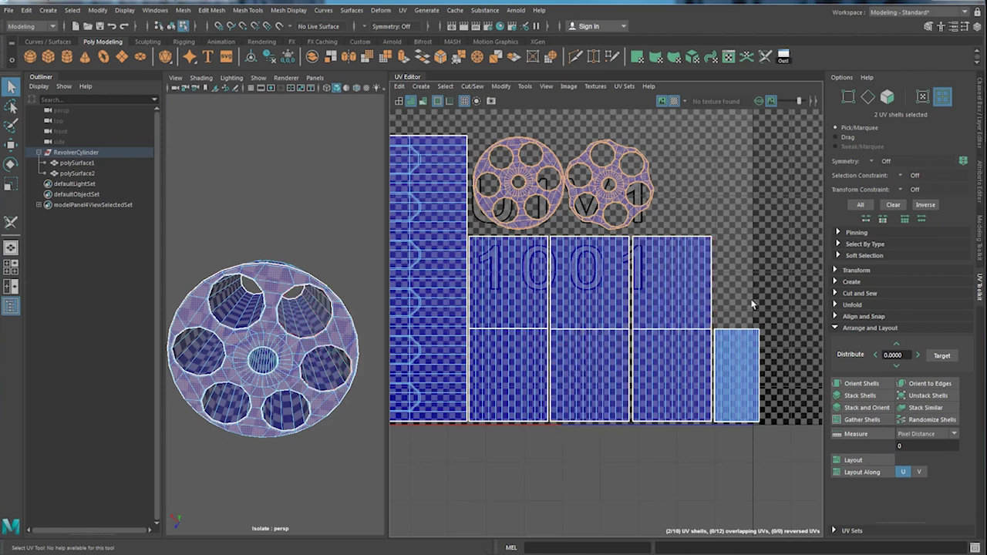
# Step: Scale the cylinder's UV shells down together so the whole layout fits inside the U1V1 tile
pyautogui.moveTo(765, 309); pyautogui.dragTo(532, 396)
pyautogui.press('r')
pyautogui.moveTo(618, 330); pyautogui.dragTo(596, 345)
pyautogui.press('w')
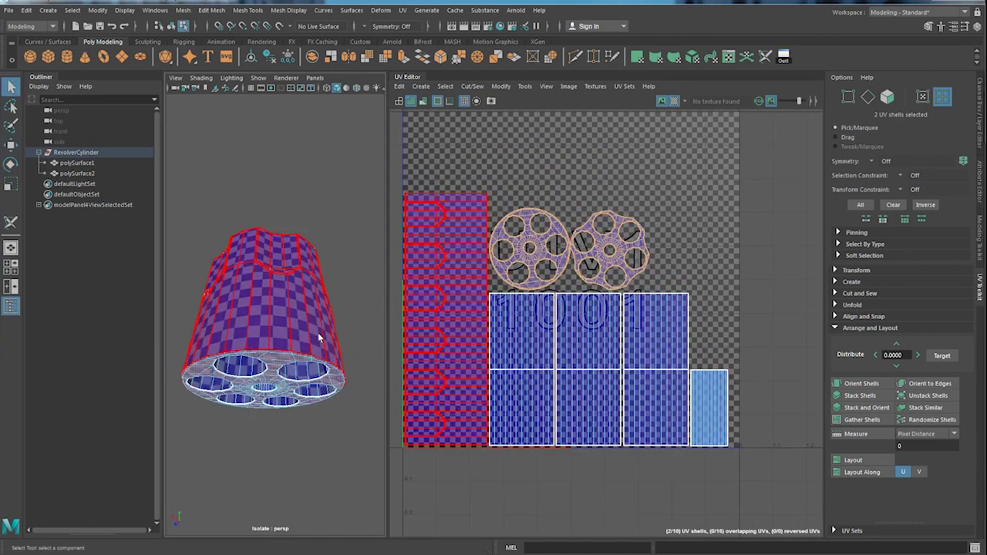
# Step: Isolate the toothed ring polySurface2 and apply a planar UV projection to it
pyautogui.moveTo(321, 331); pyautogui.dragTo(344, 302, button='right')
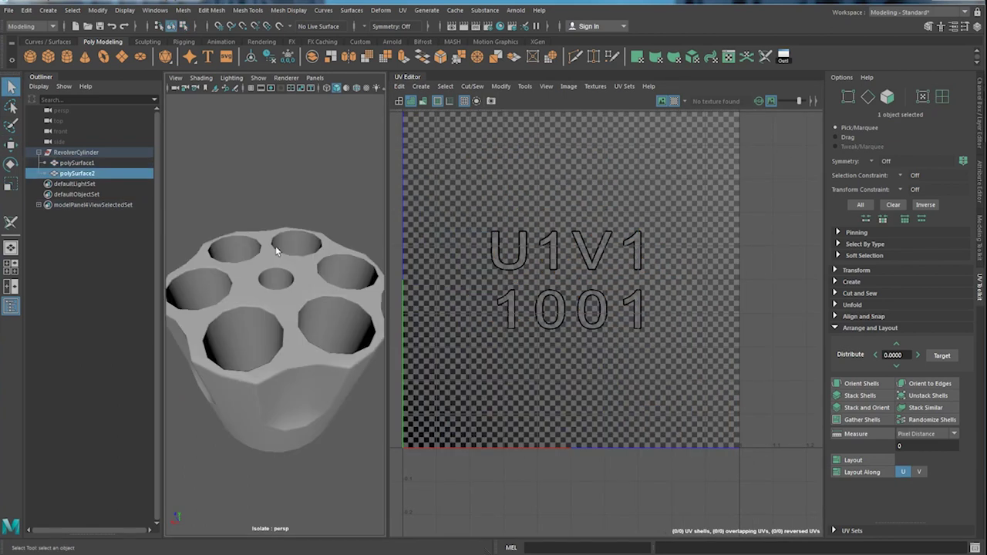
pyautogui.scroll(3, 278, 247)
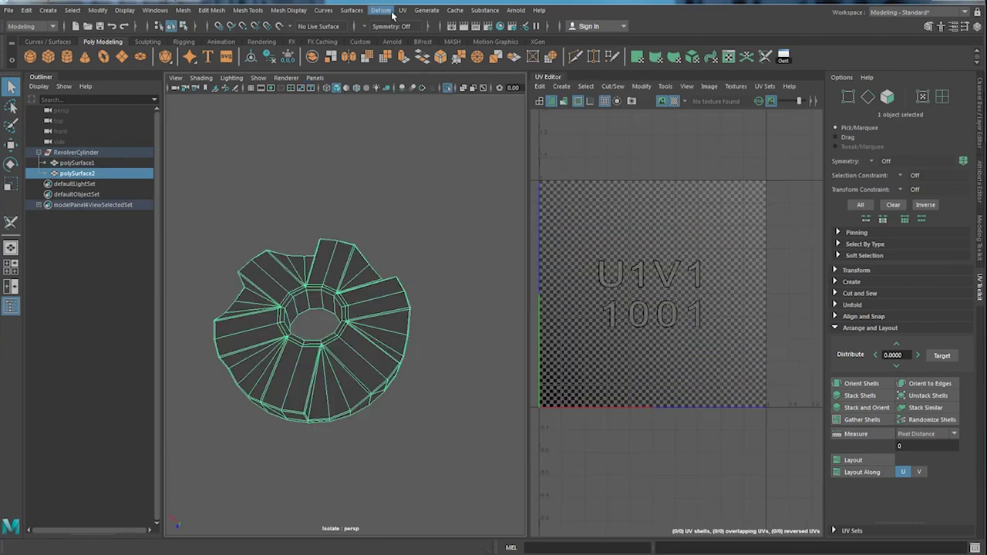
pyautogui.click(403, 10)
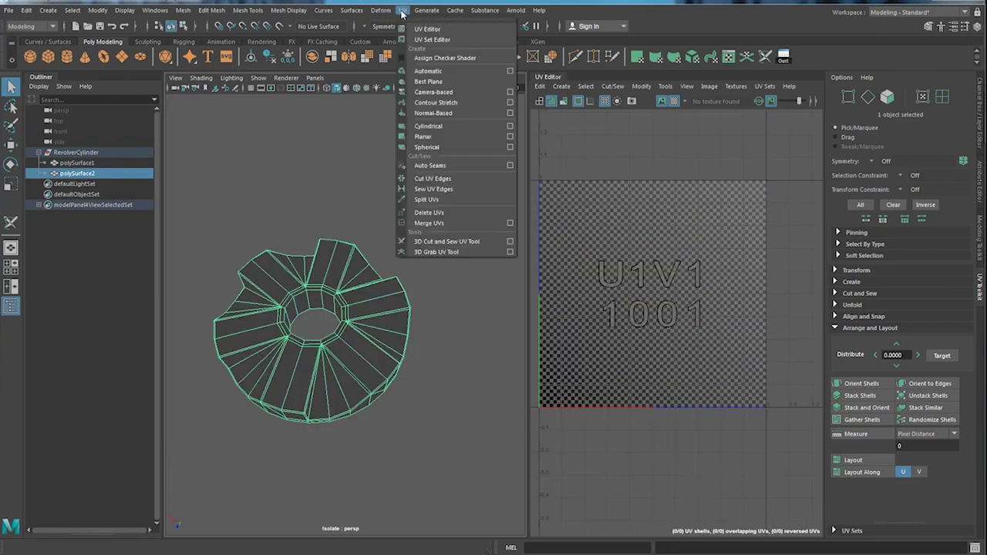
pyautogui.click(491, 137)
pyautogui.keyDown('alt'); pyautogui.moveTo(432, 293); pyautogui.dragTo(410, 260); pyautogui.keyUp('alt')
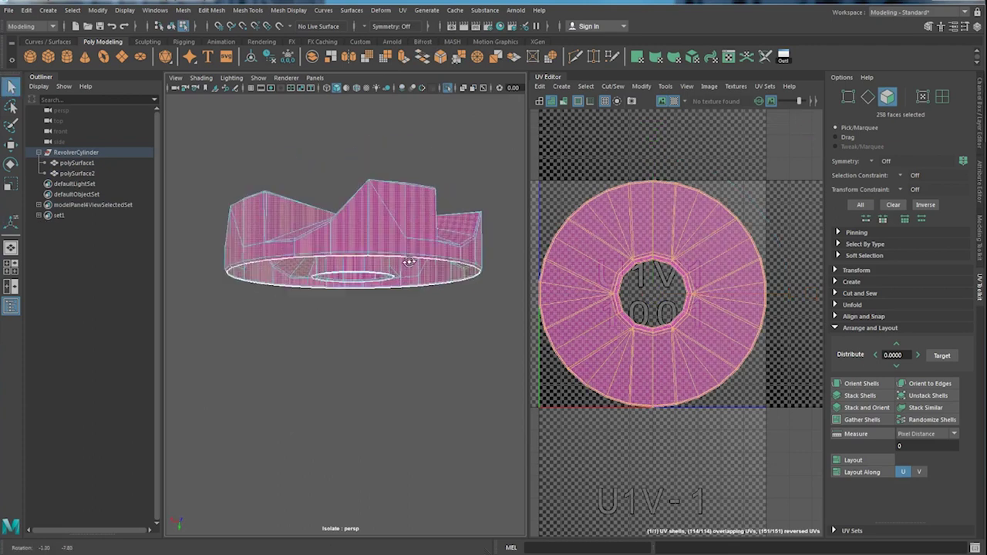
# Step: Select the outer side-wall faces of the toothed ring and cut them into a separate UV shell
pyautogui.keyDown('alt'); pyautogui.moveTo(409, 260); pyautogui.dragTo(436, 251, button='right'); pyautogui.keyUp('alt')
pyautogui.keyDown('alt'); pyautogui.moveTo(436, 251); pyautogui.dragTo(394, 276); pyautogui.keyUp('alt')
pyautogui.hotkey('shift', 'x')
pyautogui.keyDown('alt'); pyautogui.moveTo(395, 276); pyautogui.dragTo(399, 277, button='right'); pyautogui.keyUp('alt')
pyautogui.keyDown('alt'); pyautogui.moveTo(397, 276); pyautogui.dragTo(356, 265); pyautogui.keyUp('alt')
pyautogui.moveTo(357, 265)
pyautogui.mouseDown(button='right')
pyautogui.moveTo(361, 246)
pyautogui.moveTo(395, 233)
pyautogui.moveTo(371, 241)
pyautogui.moveTo(371, 267)
pyautogui.mouseUp(button='right')
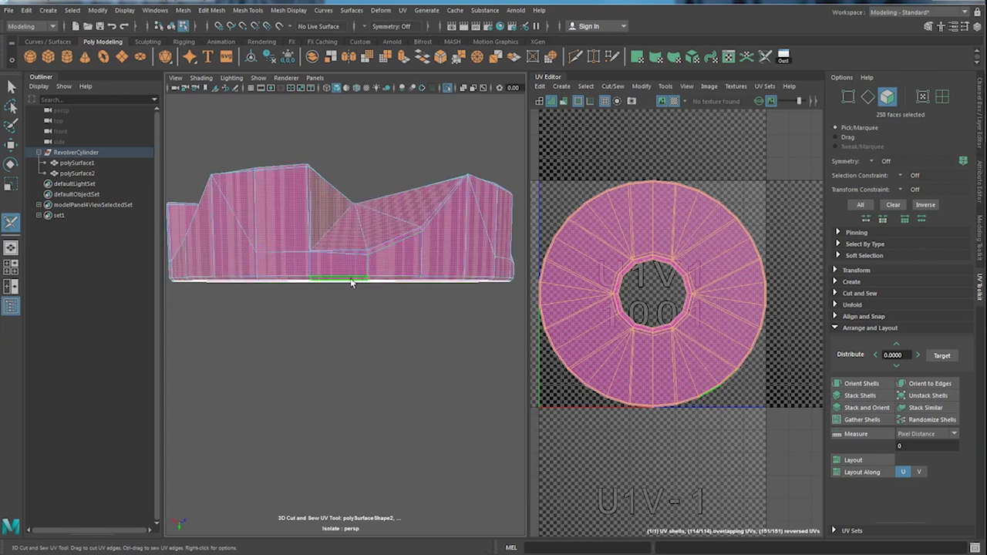
pyautogui.keyDown('alt'); pyautogui.moveTo(350, 277); pyautogui.dragTo(289, 326); pyautogui.keyUp('alt')
pyautogui.keyDown('shift'); pyautogui.doubleClick(407, 279); pyautogui.keyUp('shift')
pyautogui.keyDown('shift'); pyautogui.doubleClick(319, 245); pyautogui.keyUp('shift')
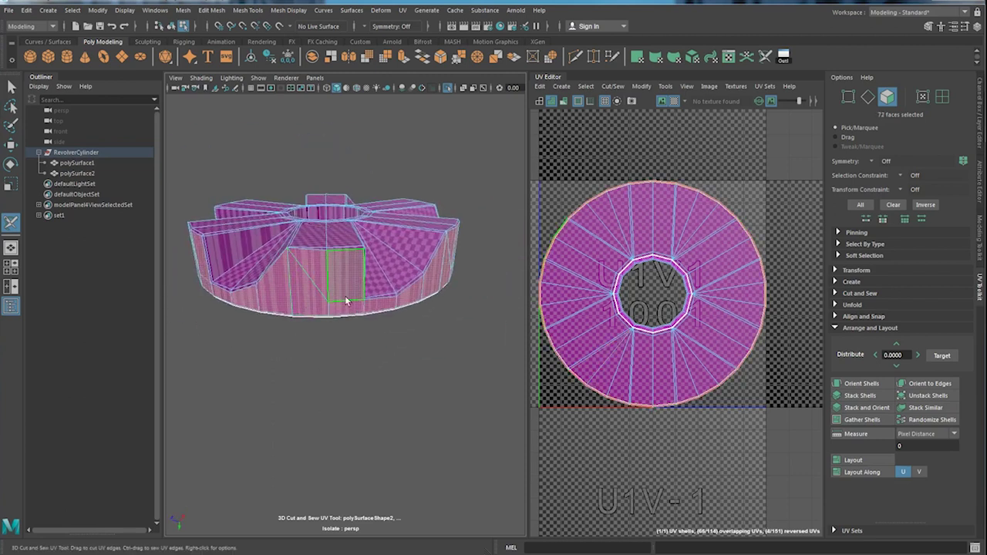
pyautogui.hotkey('shift', 'x')
pyautogui.keyDown('alt'); pyautogui.moveTo(345, 297); pyautogui.dragTo(383, 306); pyautogui.keyUp('alt')
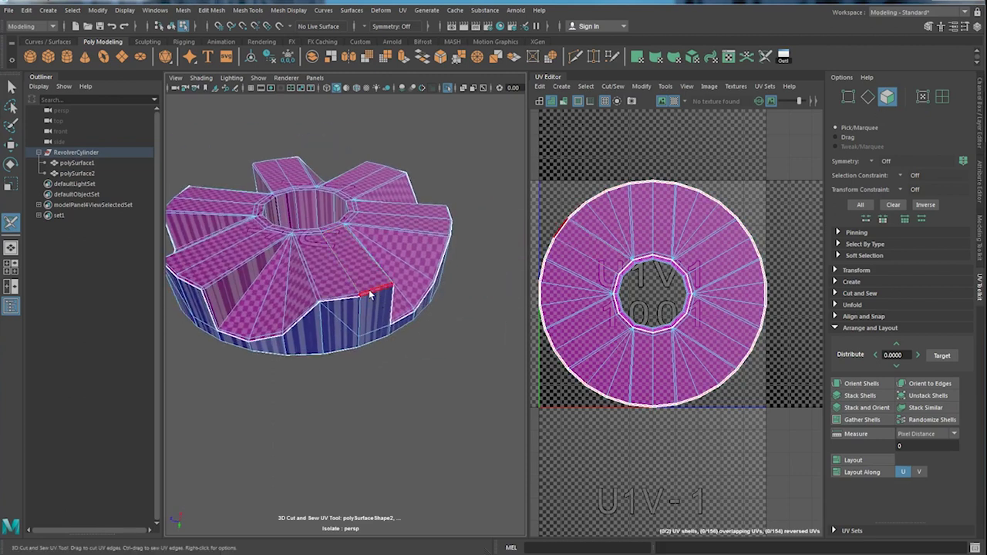
# Step: Select the inner wall faces of the ring's centre hole and cut them into their own UV shell
pyautogui.moveTo(370, 294)
pyautogui.keyDown('alt'); pyautogui.mouseDown()
pyautogui.moveTo(391, 281)
pyautogui.moveTo(364, 276)
pyautogui.mouseUp(); pyautogui.keyUp('alt')
pyautogui.rightClick(248, 242)
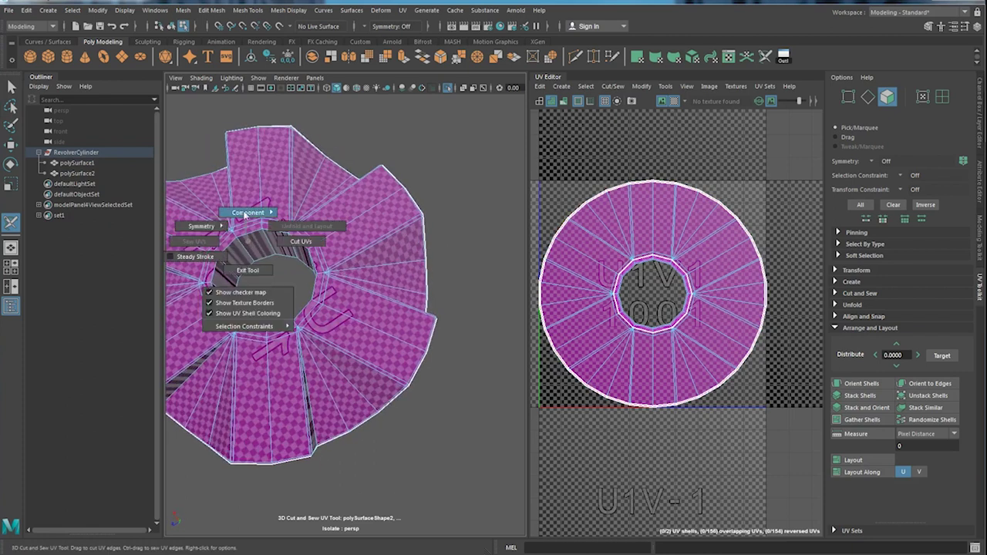
pyautogui.moveTo(245, 212); pyautogui.dragTo(245, 242, button='right')
pyautogui.click(258, 245)
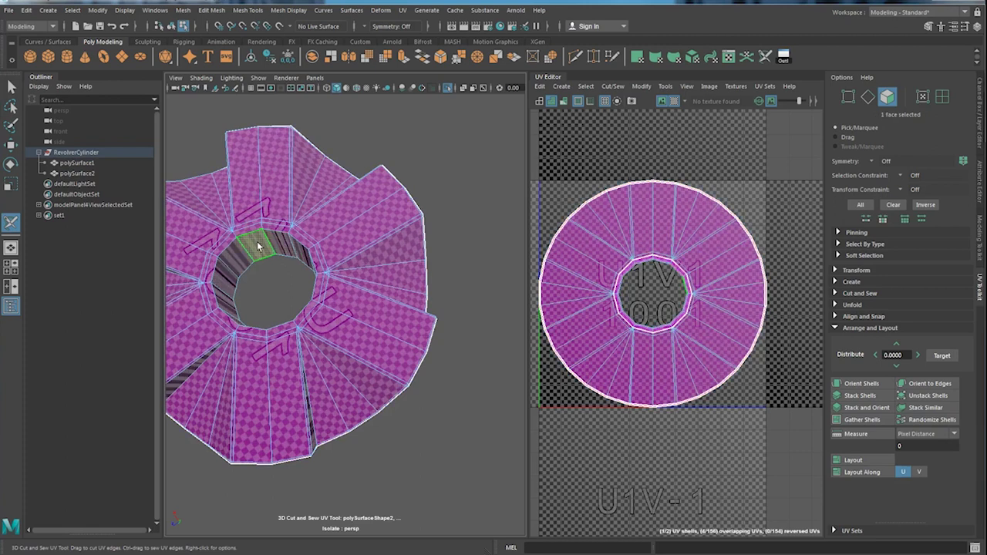
pyautogui.keyDown('alt'); pyautogui.moveTo(290, 247); pyautogui.dragTo(343, 240); pyautogui.keyUp('alt')
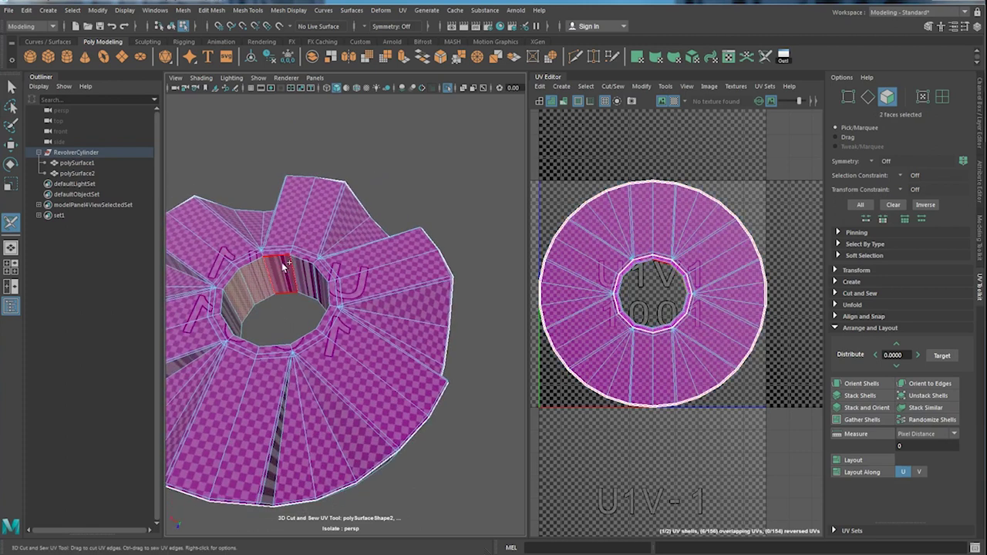
pyautogui.moveTo(303, 276)
pyautogui.keyDown('alt'); pyautogui.mouseDown()
pyautogui.moveTo(384, 265)
pyautogui.moveTo(382, 289)
pyautogui.mouseUp(); pyautogui.keyUp('alt')
pyautogui.click(364, 263)
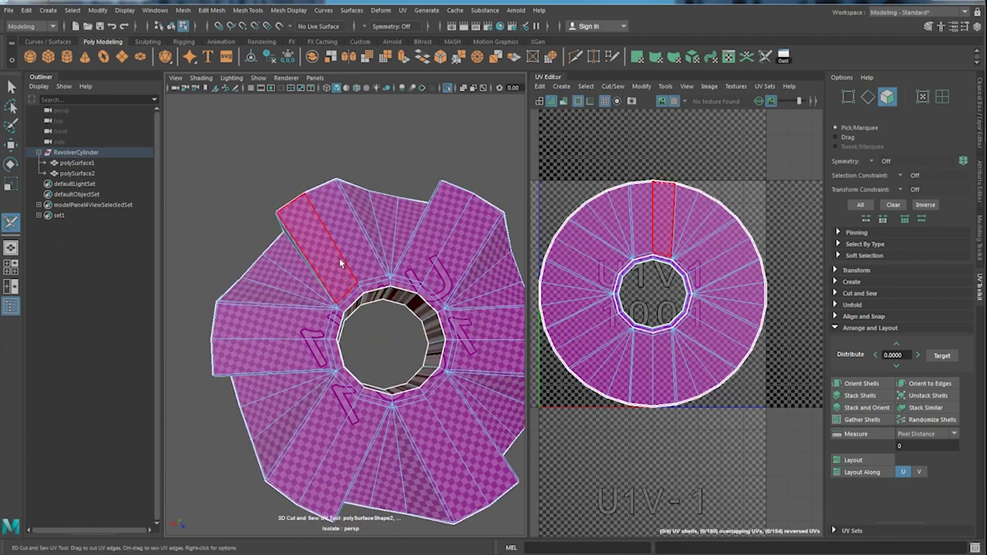
# Step: Turn on Object X symmetry and select the flat top faces of the ring's six teeth
pyautogui.keyDown('alt'); pyautogui.moveTo(383, 301); pyautogui.dragTo(409, 233, button='middle'); pyautogui.keyUp('alt')
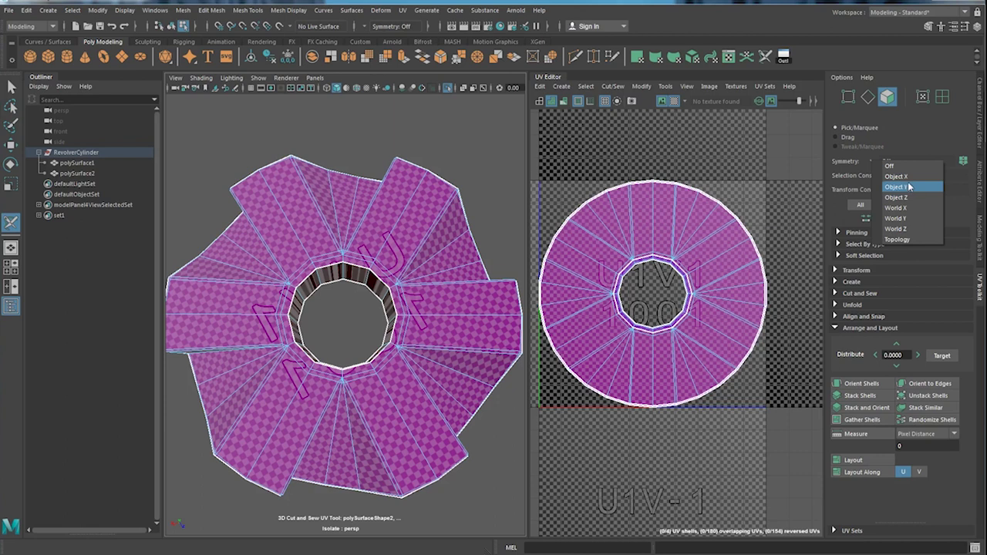
pyautogui.click(910, 178)
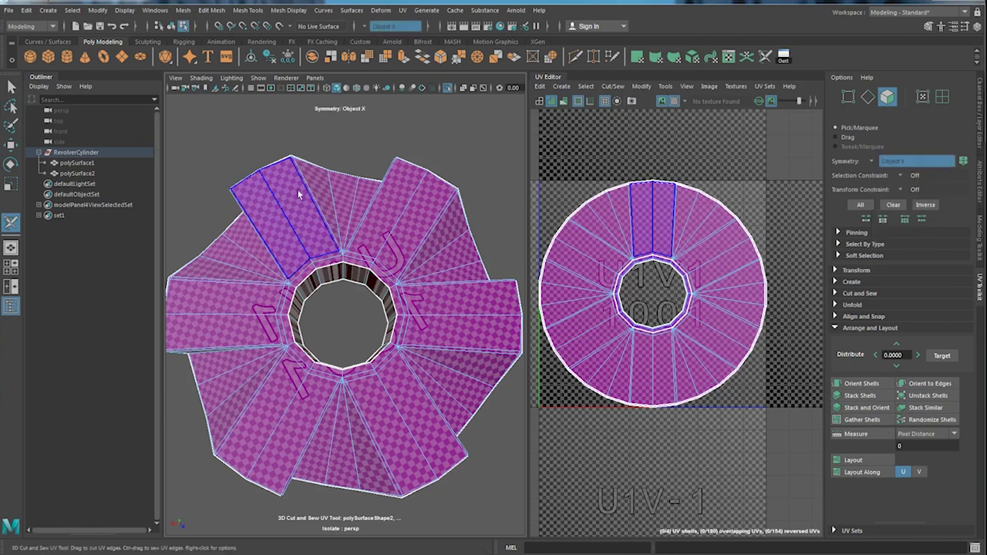
pyautogui.click(298, 193)
pyautogui.scroll(3, 370, 293)
pyautogui.keyDown('shift'); pyautogui.click(440, 283); pyautogui.keyUp('shift')
pyautogui.keyDown('alt'); pyautogui.moveTo(270, 185); pyautogui.dragTo(335, 260, button='middle'); pyautogui.keyUp('alt')
pyautogui.scroll(3, 337, 308)
pyautogui.keyDown('shift'); pyautogui.click(339, 352); pyautogui.keyUp('shift')
pyautogui.keyDown('alt'); pyautogui.moveTo(493, 323); pyautogui.dragTo(259, 278, button='middle'); pyautogui.keyUp('alt')
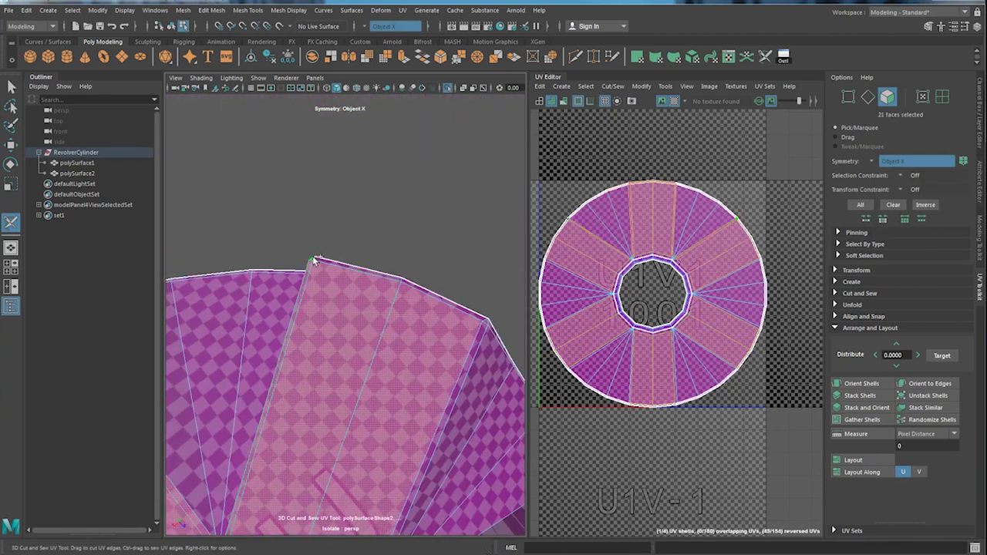
# Step: Add the narrow bevel faces along the edges of the teeth to the face selection
pyautogui.keyDown('shift'); pyautogui.click(313, 261); pyautogui.keyUp('shift')
pyautogui.keyDown('shift'); pyautogui.click(468, 307); pyautogui.keyUp('shift')
pyautogui.keyDown('alt'); pyautogui.moveTo(468, 432); pyautogui.dragTo(308, 170, button='middle'); pyautogui.keyUp('alt')
pyautogui.keyDown('shift'); pyautogui.click(505, 434); pyautogui.keyUp('shift')
pyautogui.keyDown('alt'); pyautogui.moveTo(432, 463); pyautogui.dragTo(497, 158, button='middle'); pyautogui.keyUp('alt')
pyautogui.keyDown('shift'); pyautogui.click(469, 381); pyautogui.keyUp('shift')
# Step: Extend the face selection with the narrow band of faces around the centre hole
pyautogui.keyDown('alt'); pyautogui.moveTo(309, 154); pyautogui.dragTo(458, 293, button='middle'); pyautogui.keyUp('alt')
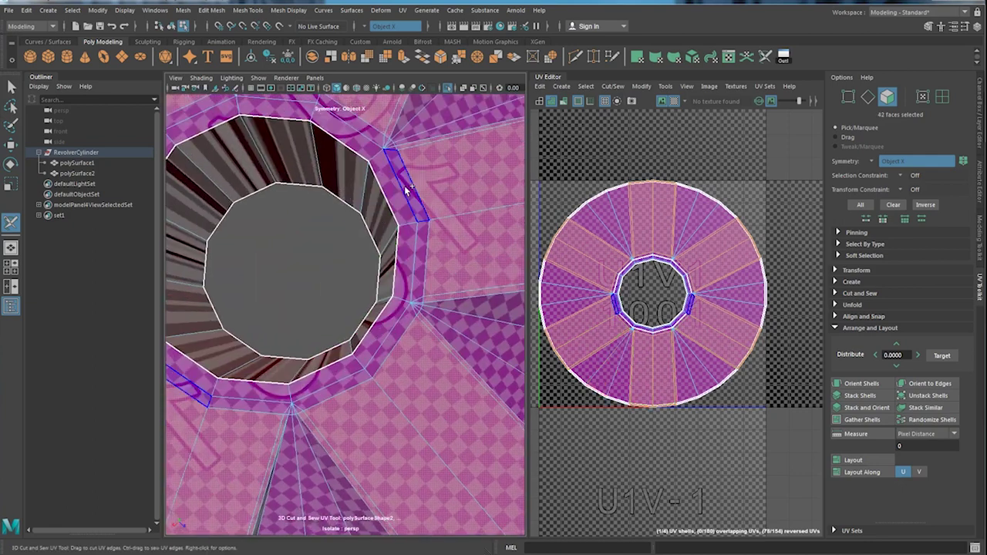
pyautogui.keyDown('shift'); pyautogui.click(405, 190); pyautogui.keyUp('shift')
pyautogui.keyDown('alt'); pyautogui.moveTo(405, 190); pyautogui.dragTo(494, 290, button='middle'); pyautogui.keyUp('alt')
pyautogui.keyDown('shift'); pyautogui.click(500, 298); pyautogui.keyUp('shift')
pyautogui.keyDown('alt'); pyautogui.moveTo(401, 502); pyautogui.dragTo(385, 299, button='middle'); pyautogui.keyUp('alt')
pyautogui.scroll(-5, 386, 299)
pyautogui.scroll(5, 378, 342)
# Step: Add the remaining thin faces beside the sloped wedges to the selection and cut its UVs away from the six wedges
pyautogui.moveTo(528, 332); pyautogui.dragTo(653, 332)
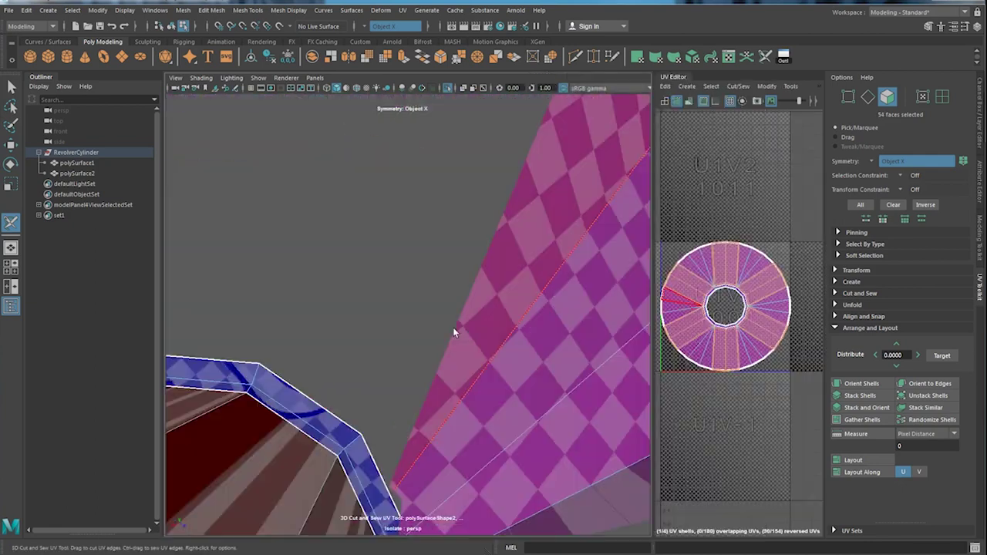
pyautogui.keyDown('shift'); pyautogui.click(453, 327); pyautogui.keyUp('shift')
pyautogui.scroll(-4, 453, 327)
pyautogui.scroll(4, 399, 316)
pyautogui.keyDown('alt'); pyautogui.moveTo(399, 316); pyautogui.dragTo(378, 279); pyautogui.keyUp('alt')
pyautogui.keyDown('shift'); pyautogui.click(379, 280); pyautogui.keyUp('shift')
pyautogui.keyDown('alt'); pyautogui.moveTo(378, 280); pyautogui.dragTo(422, 187, button='middle'); pyautogui.keyUp('alt')
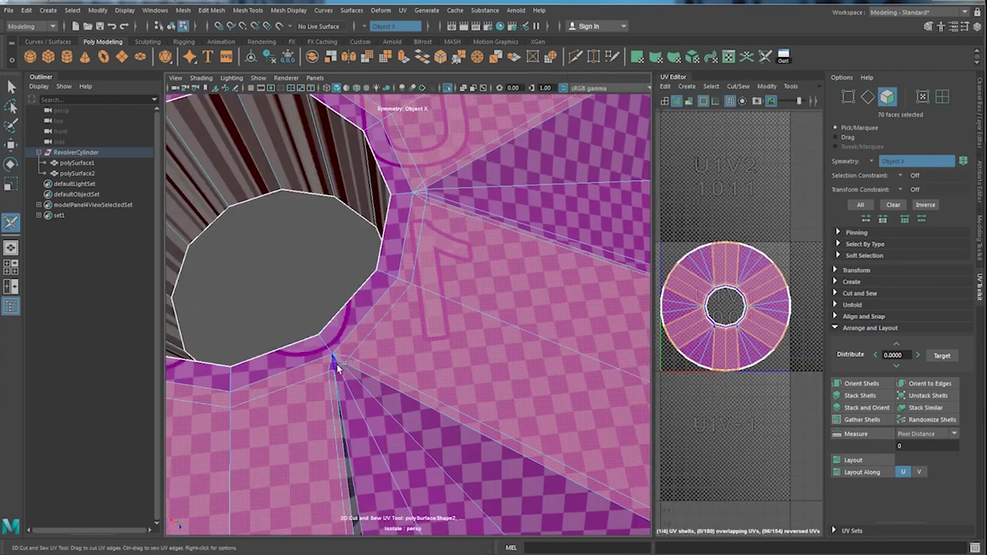
pyautogui.keyDown('shift'); pyautogui.click(334, 363); pyautogui.keyUp('shift')
pyautogui.keyDown('alt'); pyautogui.moveTo(335, 309); pyautogui.dragTo(384, 498, button='middle'); pyautogui.keyUp('alt')
pyautogui.keyDown('shift'); pyautogui.click(365, 239); pyautogui.keyUp('shift')
pyautogui.keyDown('alt'); pyautogui.moveTo(366, 238); pyautogui.dragTo(396, 280, button='middle'); pyautogui.keyUp('alt')
pyautogui.keyDown('alt'); pyautogui.moveTo(395, 284); pyautogui.dragTo(457, 263); pyautogui.keyUp('alt')
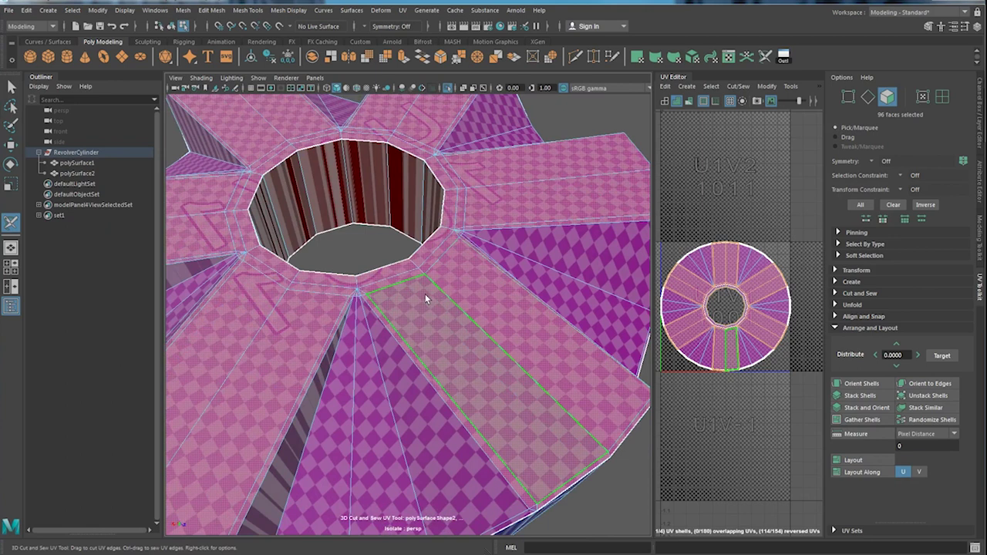
pyautogui.click(462, 202)
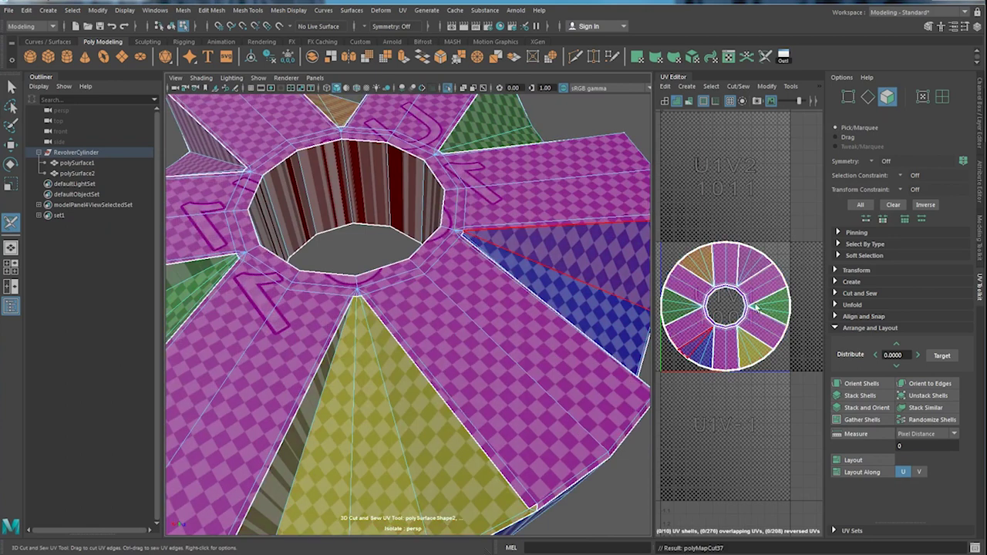
# Step: Examine the cut UV shells on the toothed ring from several angles and compare them with the UV layout
pyautogui.scroll(-3, 754, 301)
pyautogui.scroll(-5, 424, 302)
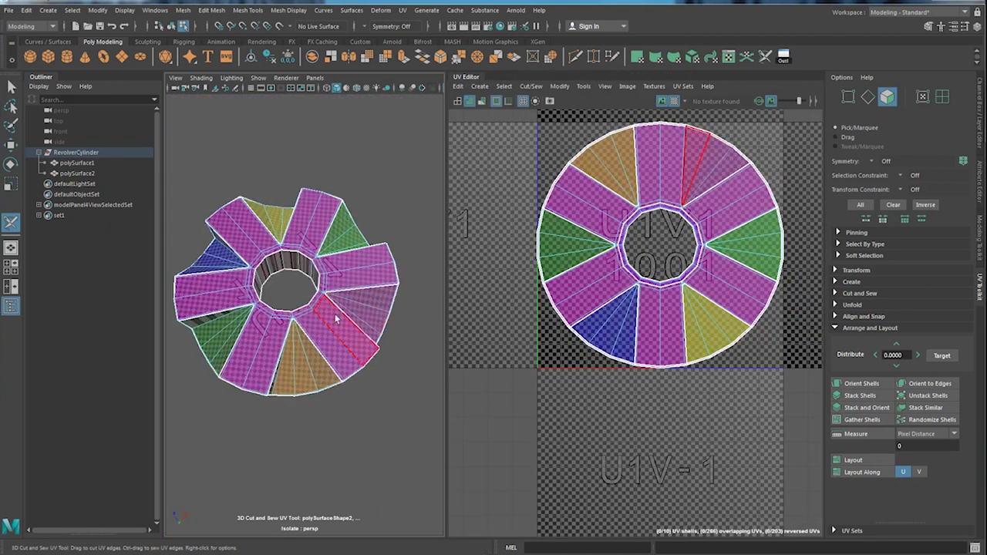
pyautogui.keyDown('alt'); pyautogui.moveTo(336, 319); pyautogui.dragTo(358, 327, button='middle'); pyautogui.keyUp('alt')
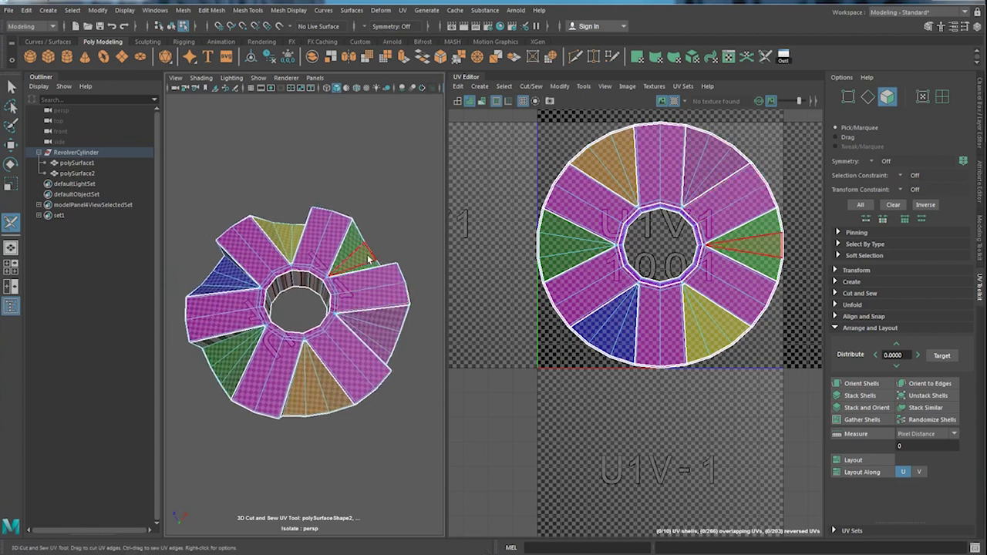
pyautogui.keyDown('alt'); pyautogui.moveTo(351, 279); pyautogui.dragTo(340, 350); pyautogui.keyUp('alt')
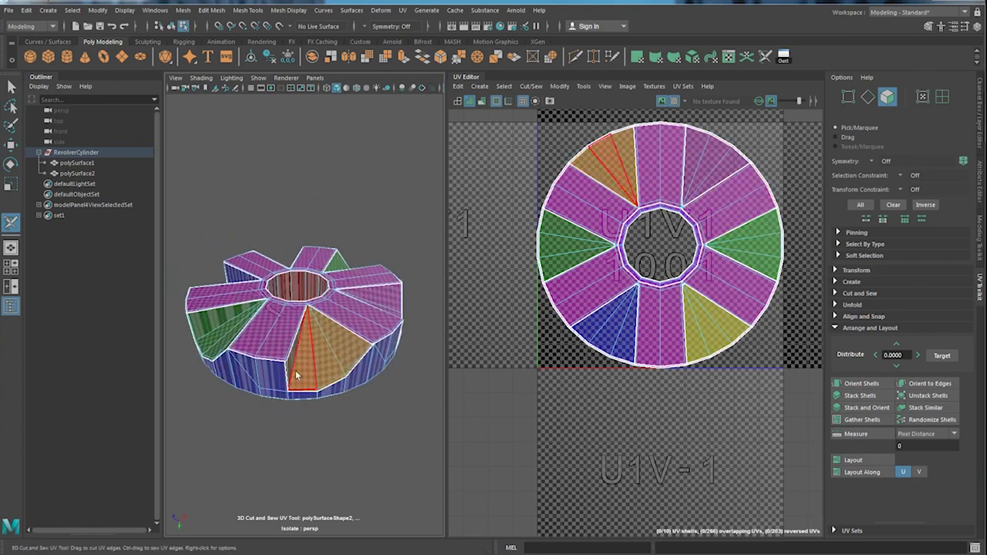
pyautogui.keyDown('alt'); pyautogui.moveTo(295, 375); pyautogui.dragTo(320, 389); pyautogui.keyUp('alt')
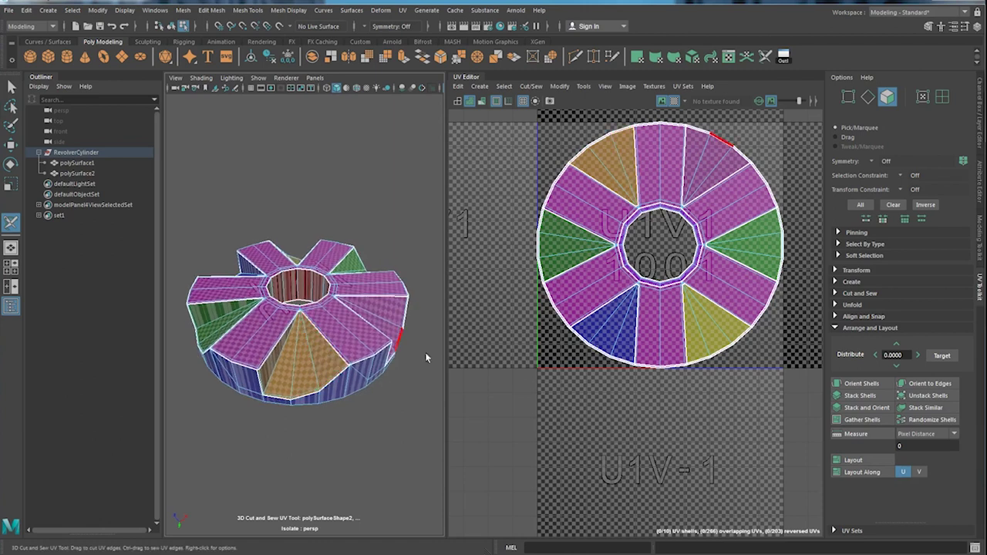
pyautogui.keyDown('alt'); pyautogui.moveTo(632, 241); pyautogui.dragTo(602, 274, button='middle'); pyautogui.keyUp('alt')
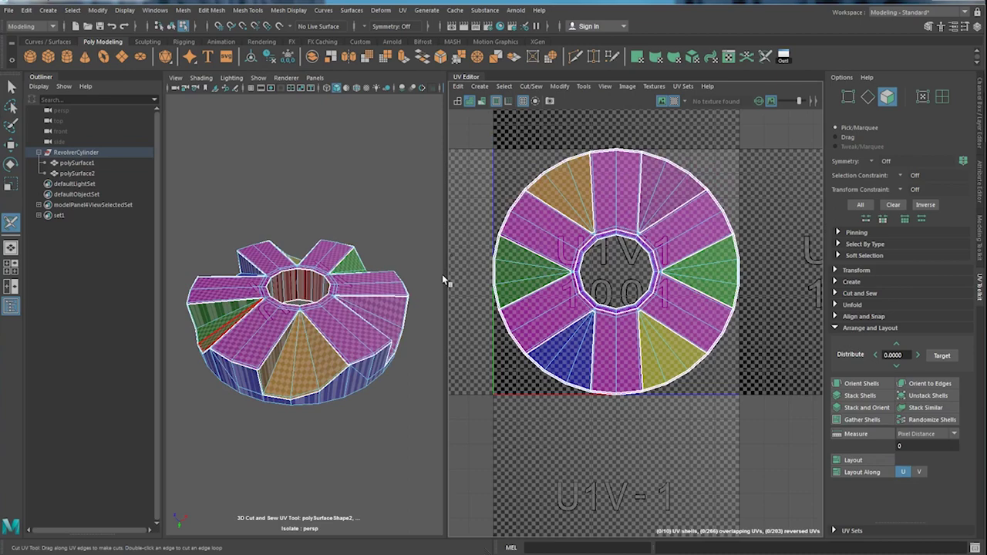
pyautogui.moveTo(445, 274); pyautogui.dragTo(320, 275)
pyautogui.keyDown('alt'); pyautogui.moveTo(532, 254); pyautogui.dragTo(394, 291, button='right'); pyautogui.keyUp('alt')
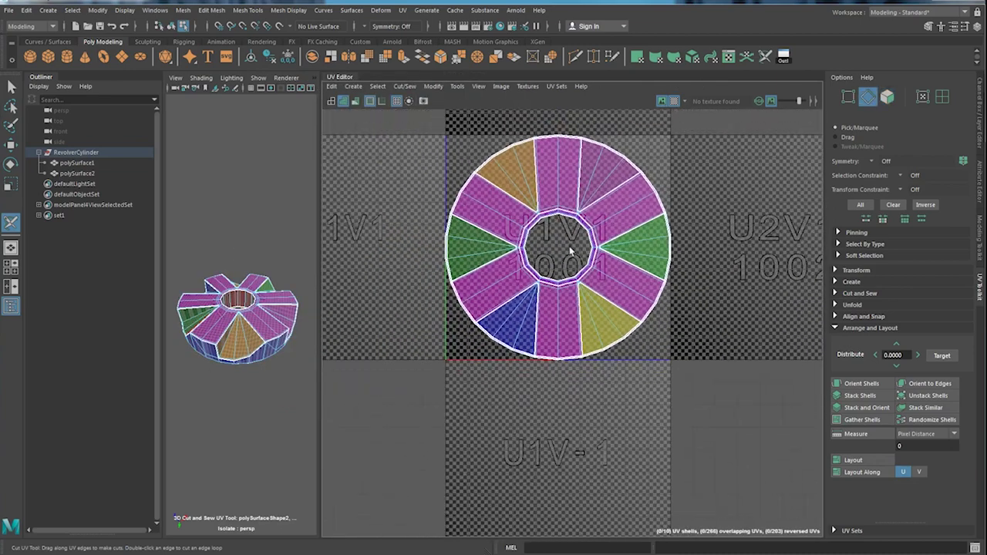
pyautogui.keyDown('alt'); pyautogui.moveTo(569, 246); pyautogui.dragTo(548, 297, button='middle'); pyautogui.keyUp('alt')
# Step: Straighten the curved outer-wall shell by bringing the UVs of its tooth sections into a level row
pyautogui.keyDown('alt'); pyautogui.moveTo(525, 302); pyautogui.dragTo(415, 332, button='right'); pyautogui.keyUp('alt')
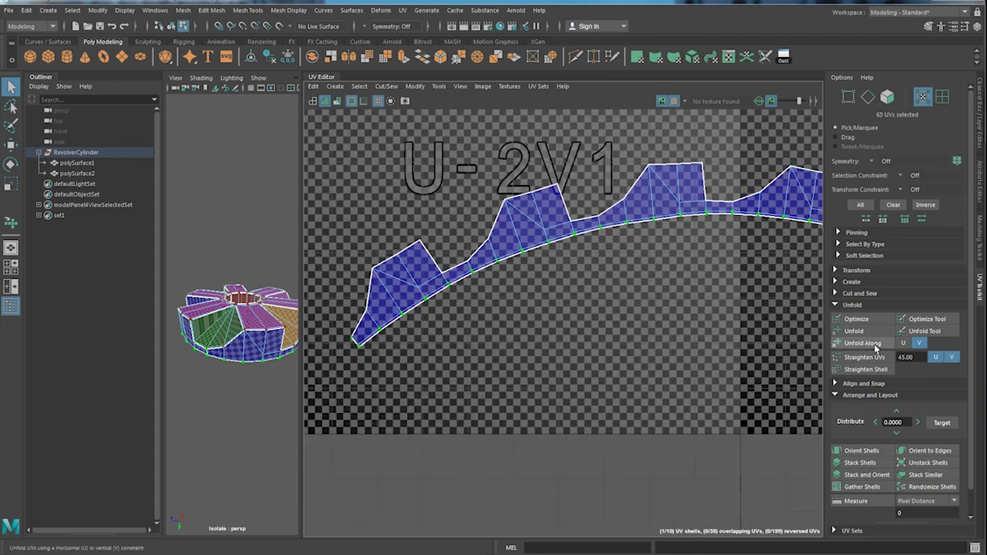
pyautogui.click(865, 369)
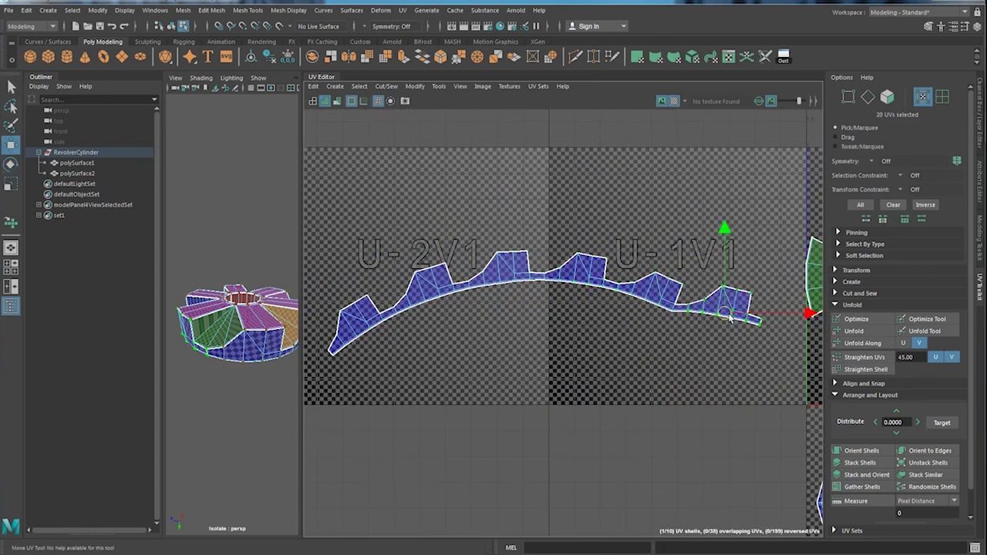
pyautogui.moveTo(308, 301); pyautogui.dragTo(540, 222)
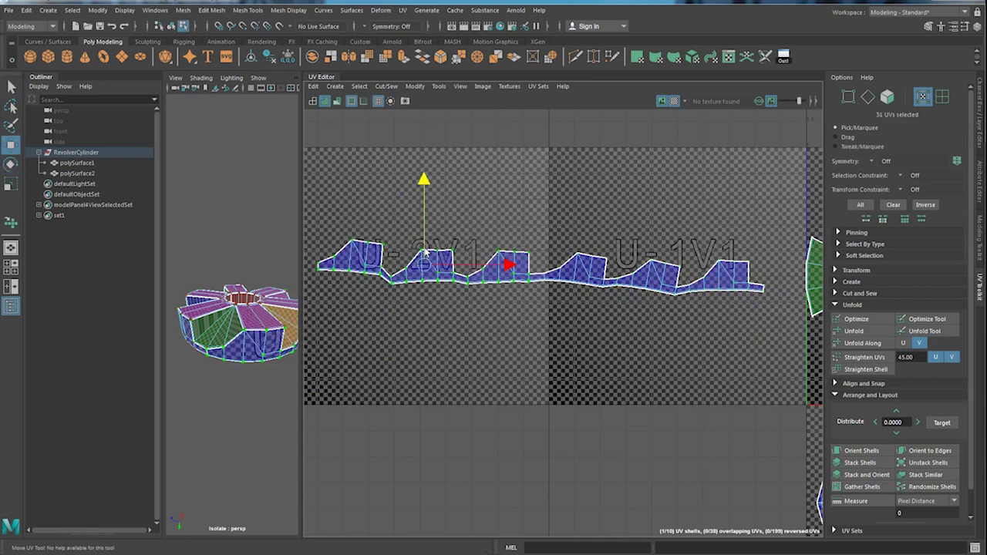
pyautogui.moveTo(548, 320); pyautogui.dragTo(623, 270)
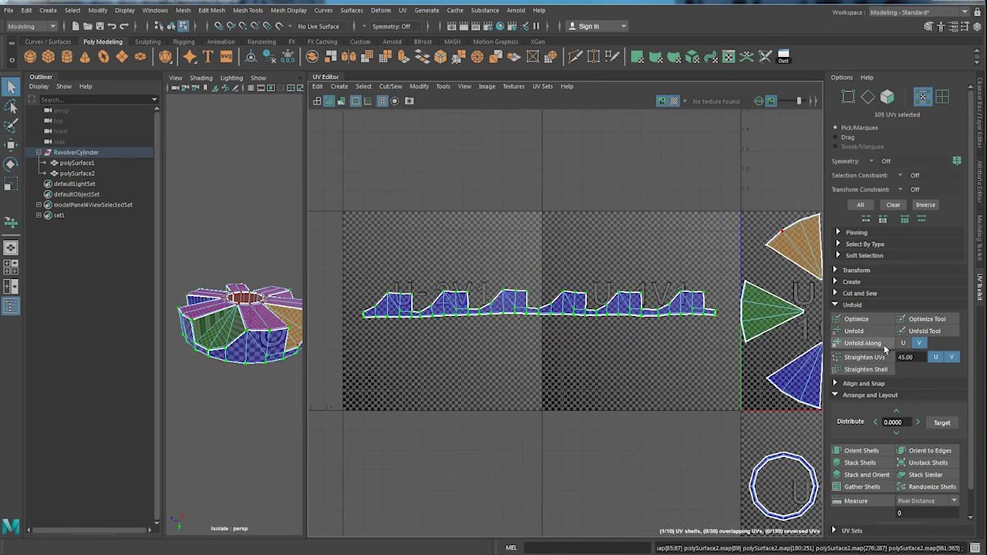
# Step: Unfold the outer-wall shell along the U direction only
pyautogui.click(903, 344)
pyautogui.click(862, 343)
pyautogui.scroll(3, 641, 311)
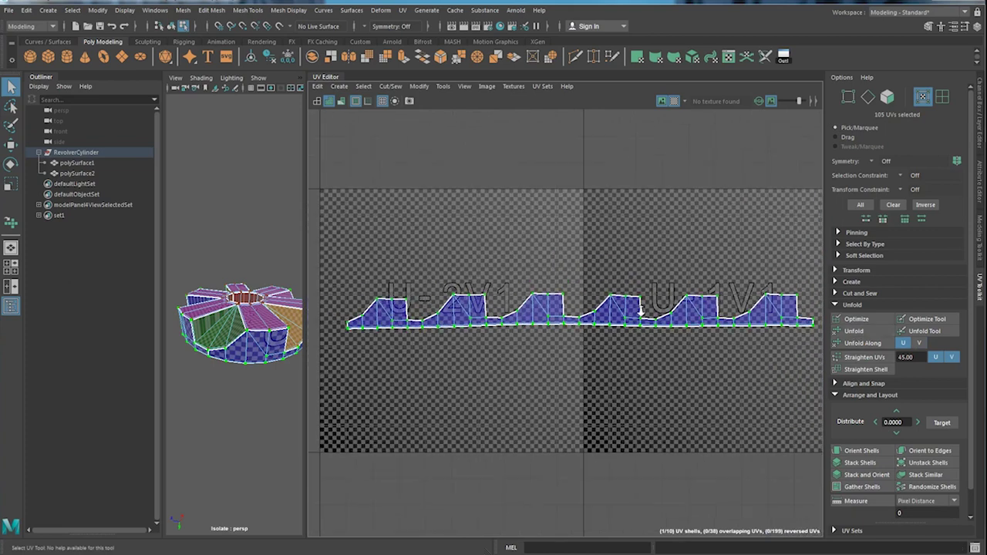
pyautogui.keyDown('alt'); pyautogui.moveTo(641, 311); pyautogui.dragTo(604, 316, button='middle'); pyautogui.keyUp('alt')
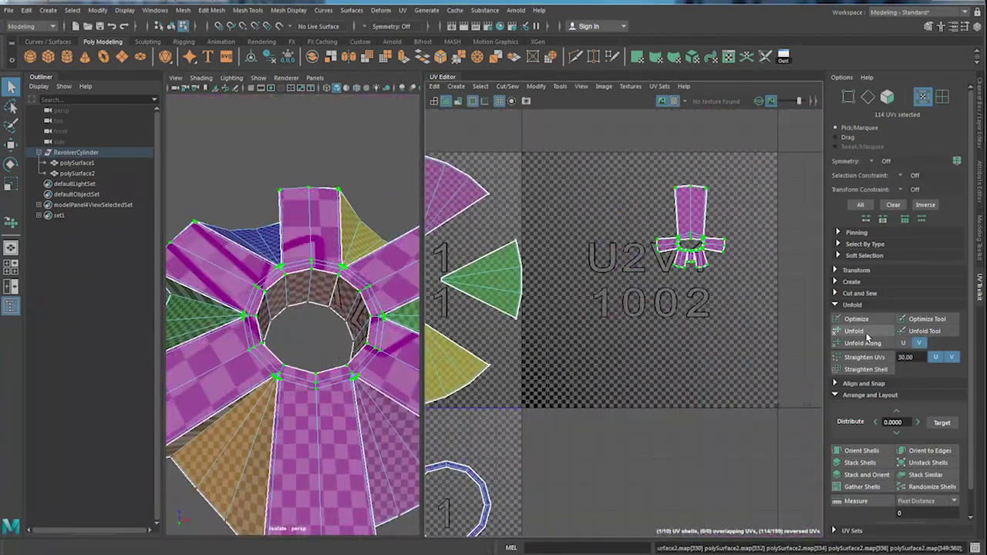
# Step: Unfold the shell made of the six tooth tops and the band around the centre hole
pyautogui.click(854, 331)
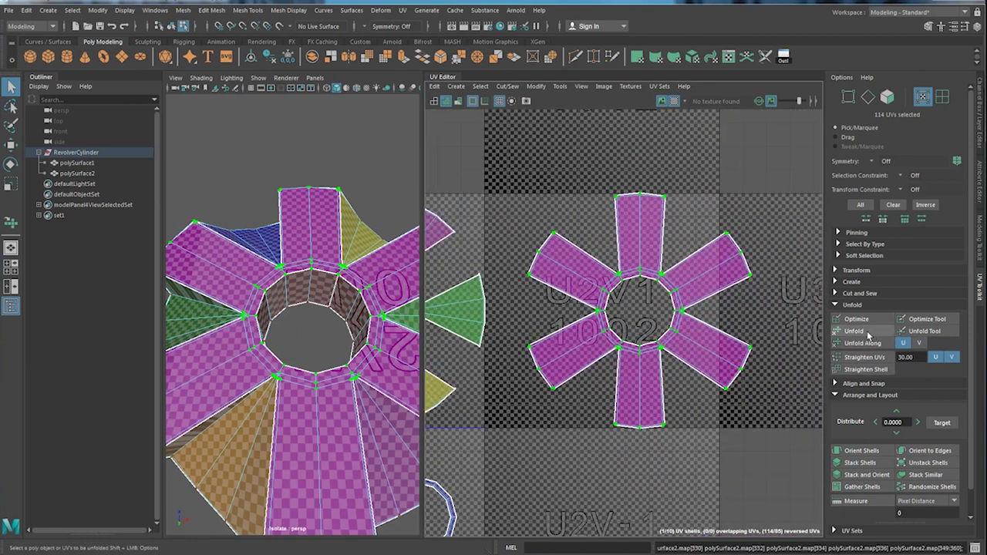
pyautogui.scroll(5, 687, 311)
pyautogui.scroll(-3, 687, 311)
pyautogui.scroll(5, 744, 255)
pyautogui.scroll(-5, 745, 255)
# Step: Stack the wedge-shaped UV shells that match the selected one, and open the options for the shaded UV display
pyautogui.keyDown('alt'); pyautogui.moveTo(494, 243); pyautogui.dragTo(595, 248, button='middle'); pyautogui.keyUp('alt')
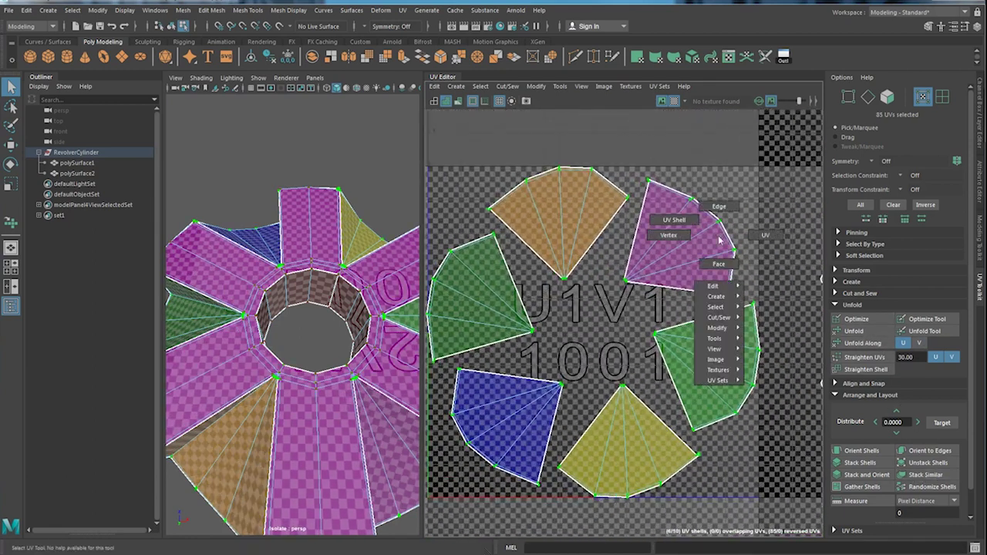
pyautogui.moveTo(720, 241); pyautogui.dragTo(674, 220, button='right')
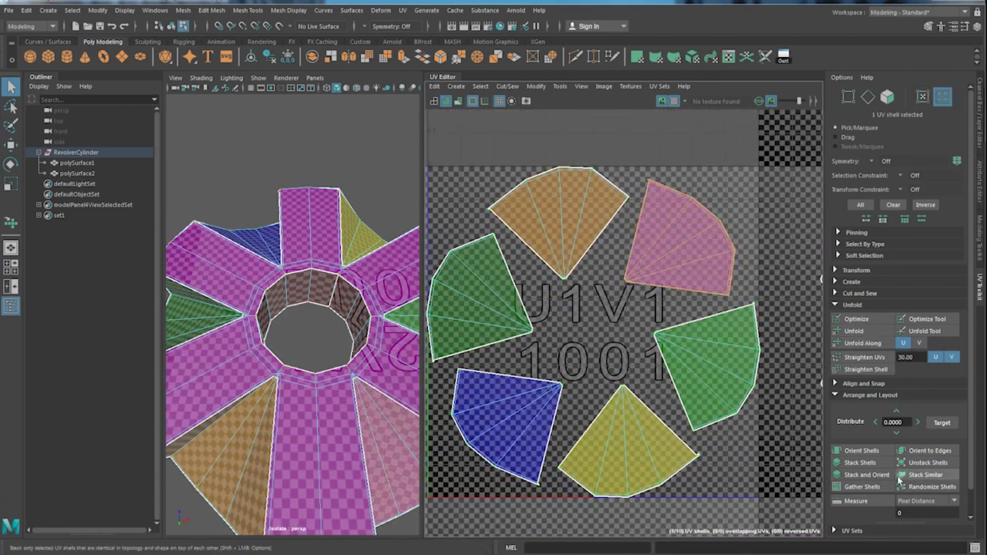
pyautogui.click(923, 476)
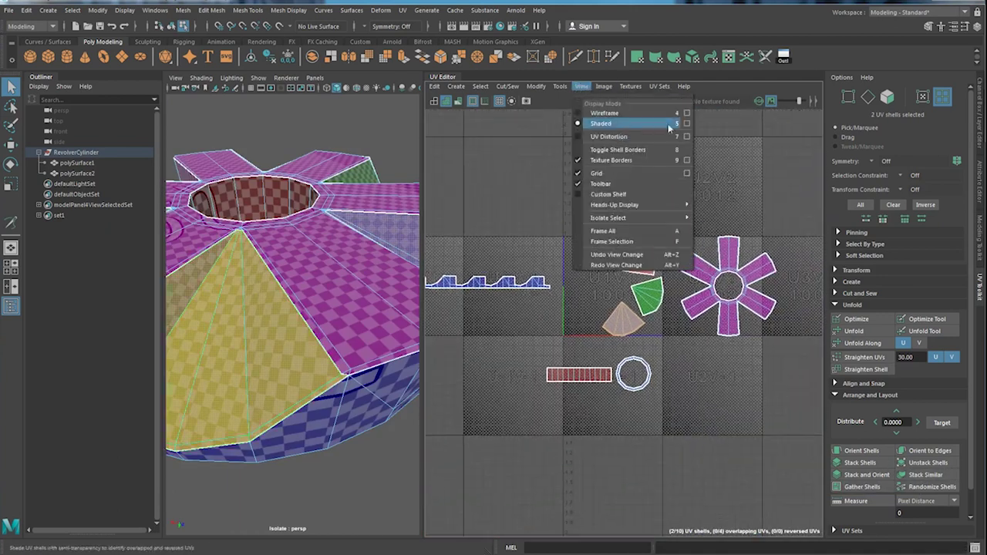
pyautogui.click(687, 123)
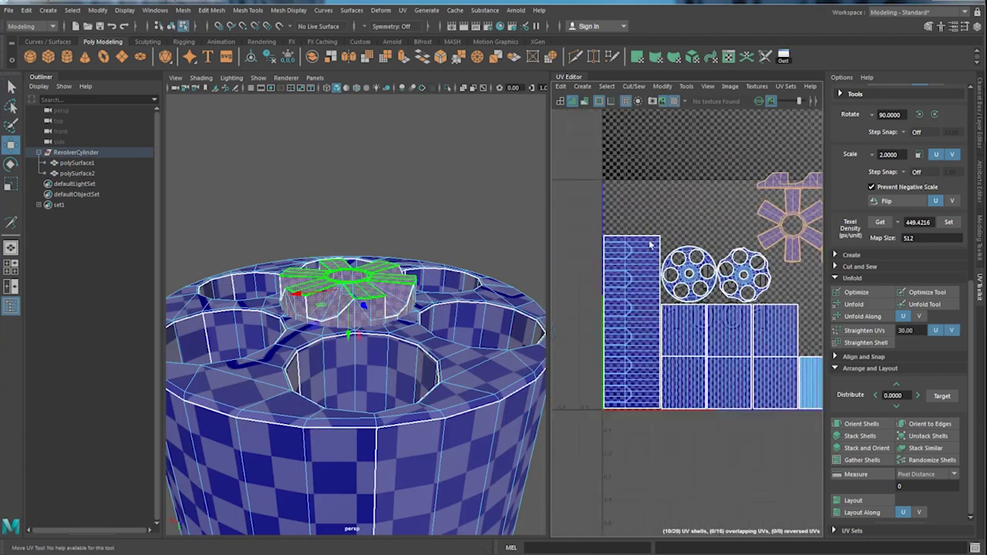
# Step: Move the star-shaped, strip and ring shells into the free space around the main body's UVs, and spread out the wedge stacks
pyautogui.click(641, 172)
pyautogui.moveTo(642, 171); pyautogui.dragTo(776, 269)
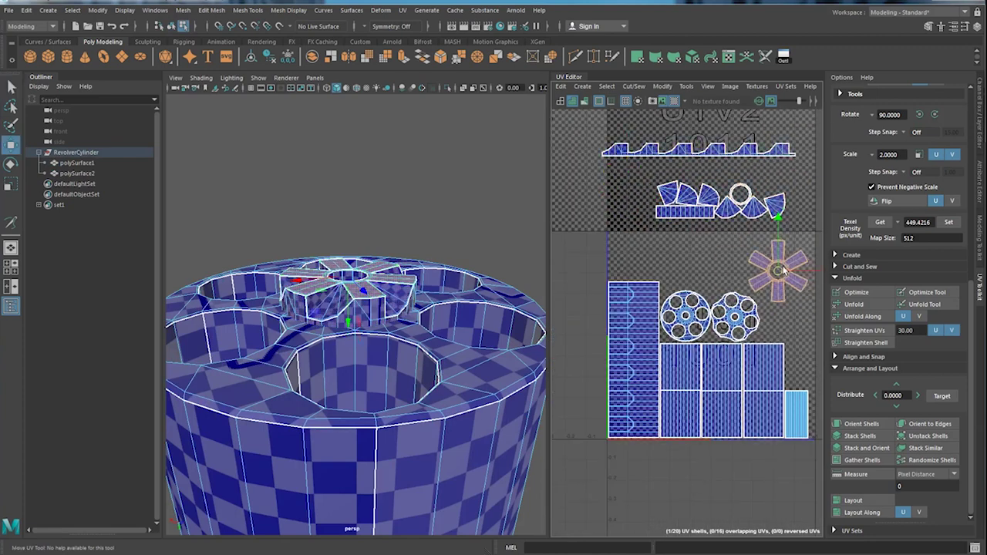
pyautogui.scroll(3, 733, 262)
pyautogui.click(656, 245)
pyautogui.moveTo(647, 242); pyautogui.dragTo(584, 275)
pyautogui.moveTo(748, 271); pyautogui.dragTo(753, 296)
pyautogui.keyDown('alt'); pyautogui.moveTo(655, 308); pyautogui.dragTo(727, 309, button='middle'); pyautogui.keyUp('alt')
pyautogui.moveTo(652, 276); pyautogui.dragTo(623, 286)
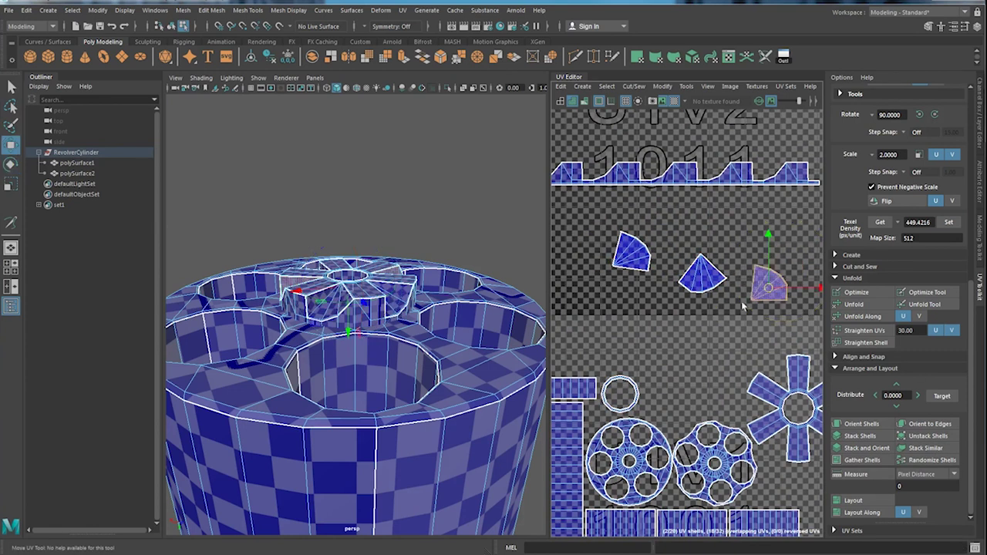
# Step: Rotate and line up the wedge shells above the two perforated discs, and fit the star-shaped shell into the space beside the discs
pyautogui.press('e')
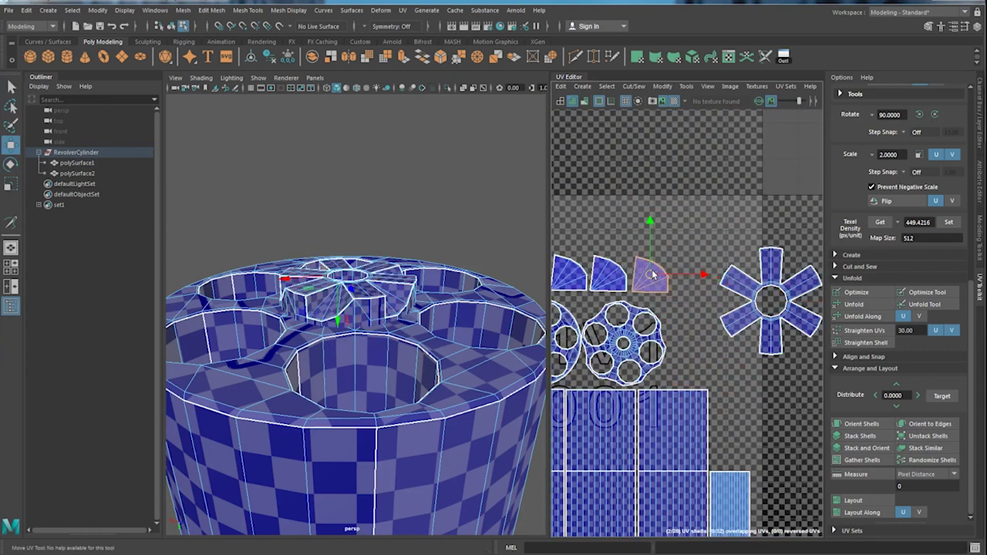
pyautogui.press('q')
pyautogui.click(716, 286)
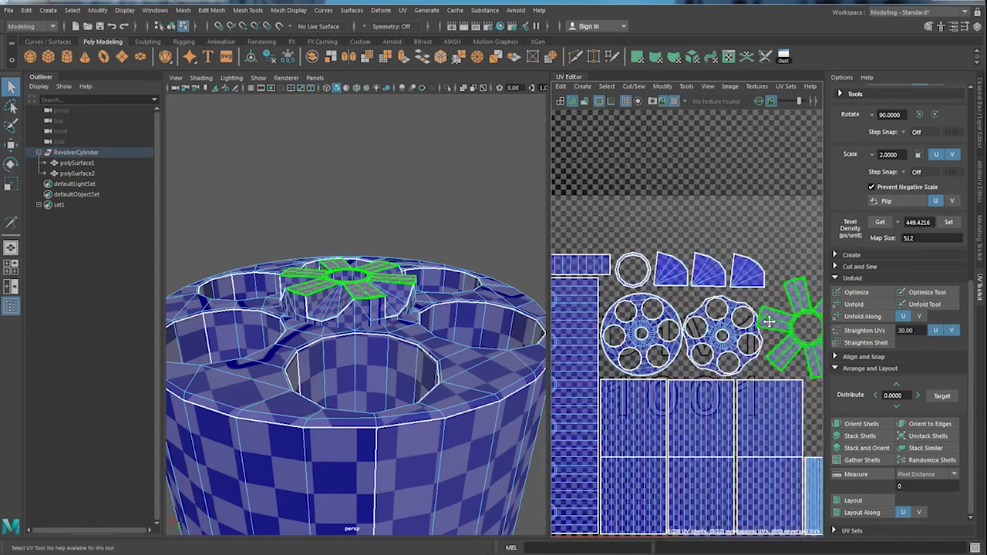
pyautogui.press('w')
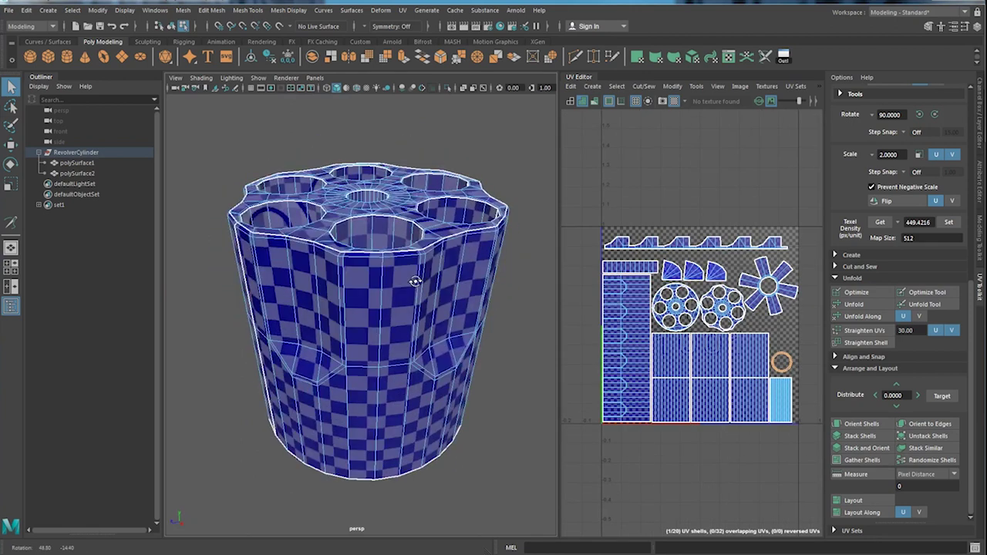
# Step: Inspect the checker pattern on the cylinder's perforated end face and fluted outer wall
pyautogui.keyDown('alt'); pyautogui.moveTo(412, 280); pyautogui.dragTo(402, 303); pyautogui.keyUp('alt')
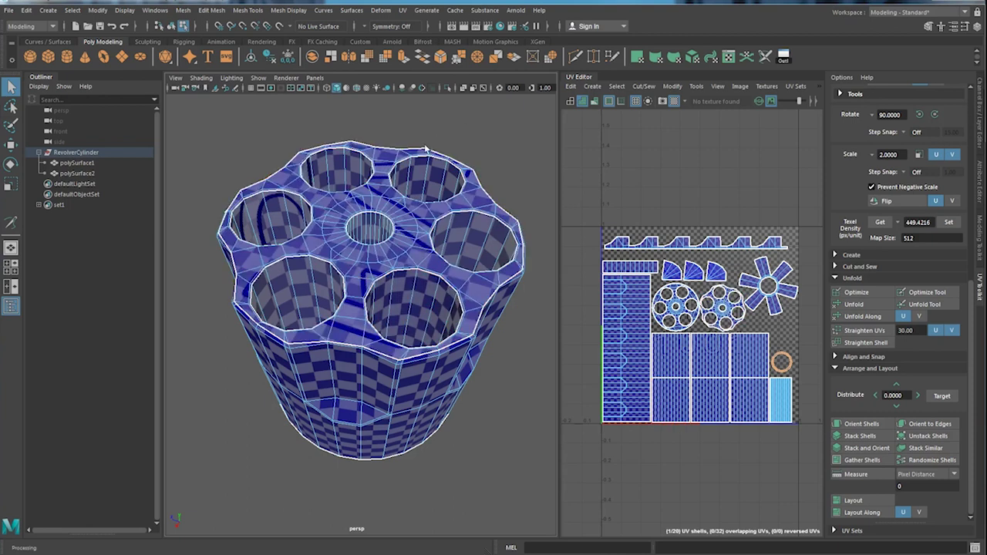
pyautogui.keyDown('alt'); pyautogui.moveTo(403, 198); pyautogui.dragTo(416, 175); pyautogui.keyUp('alt')
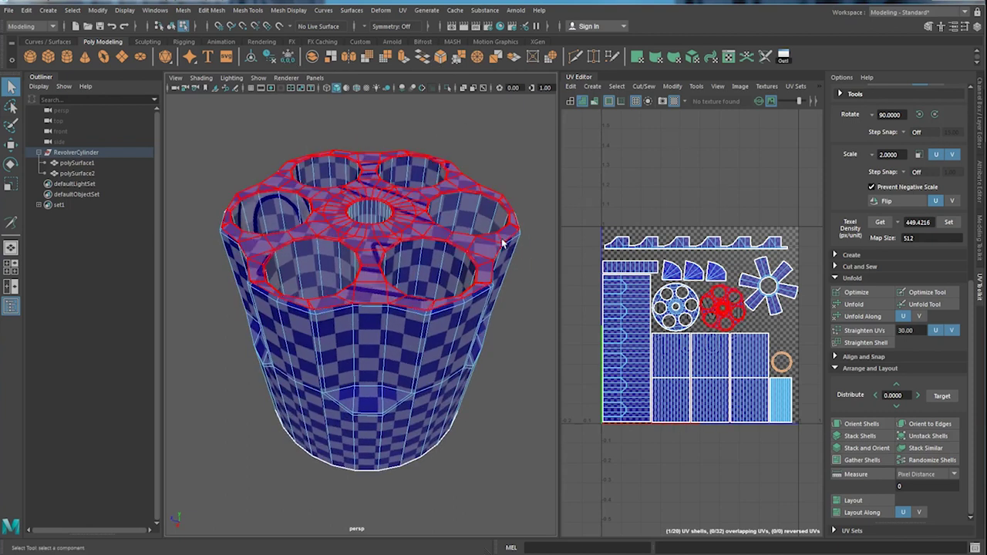